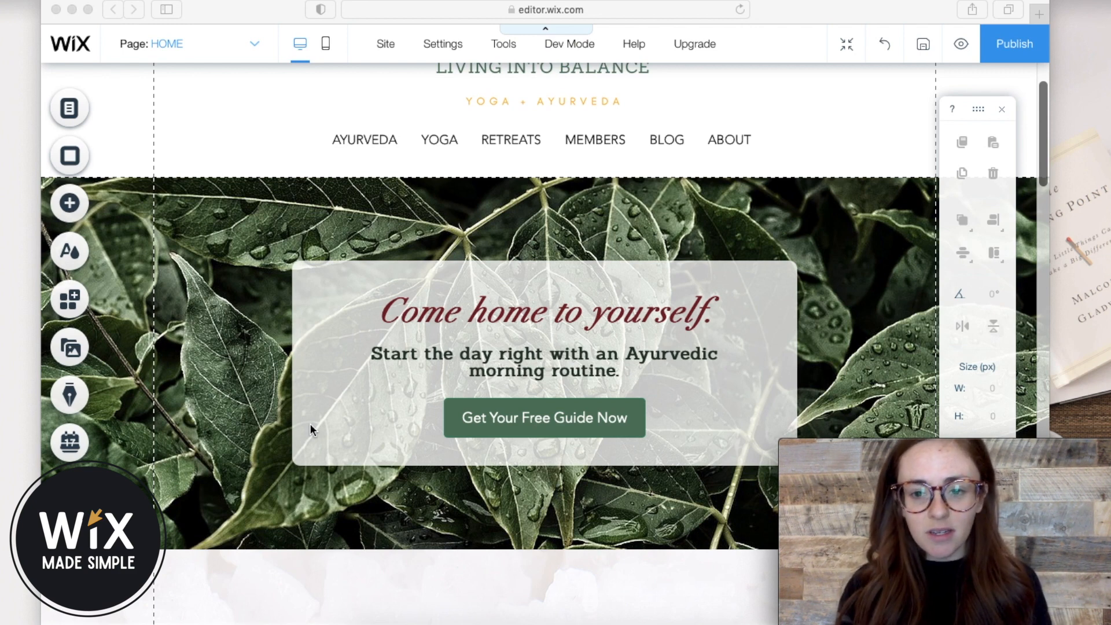
Browse the Add panel's Interactive > Lightboxes to the Subscribe designs.
left_click(343, 325)
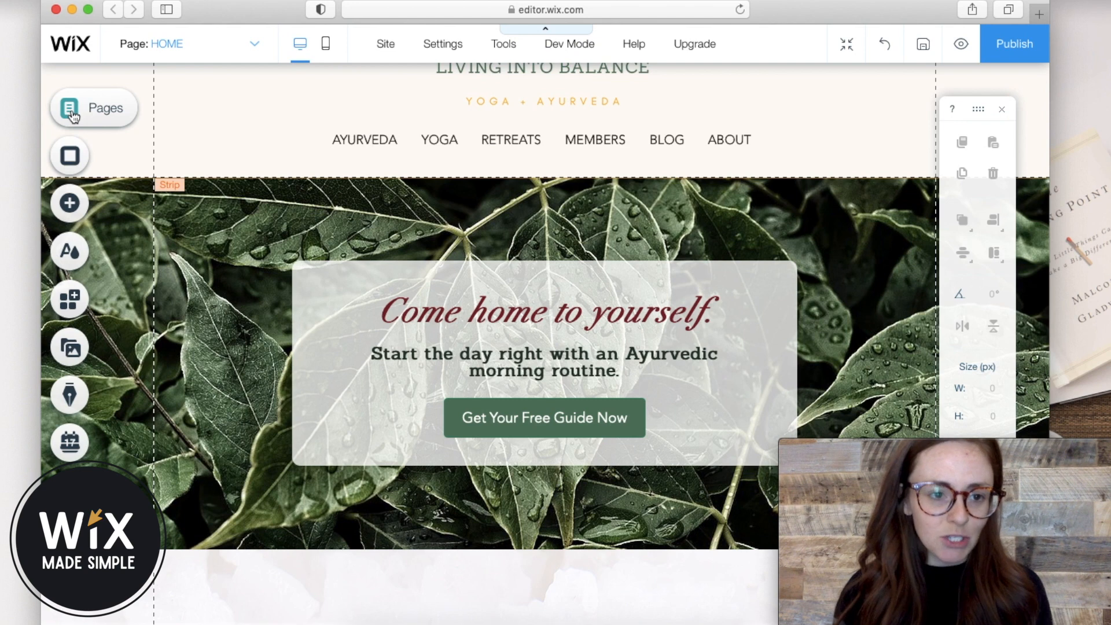
left_click(72, 204)
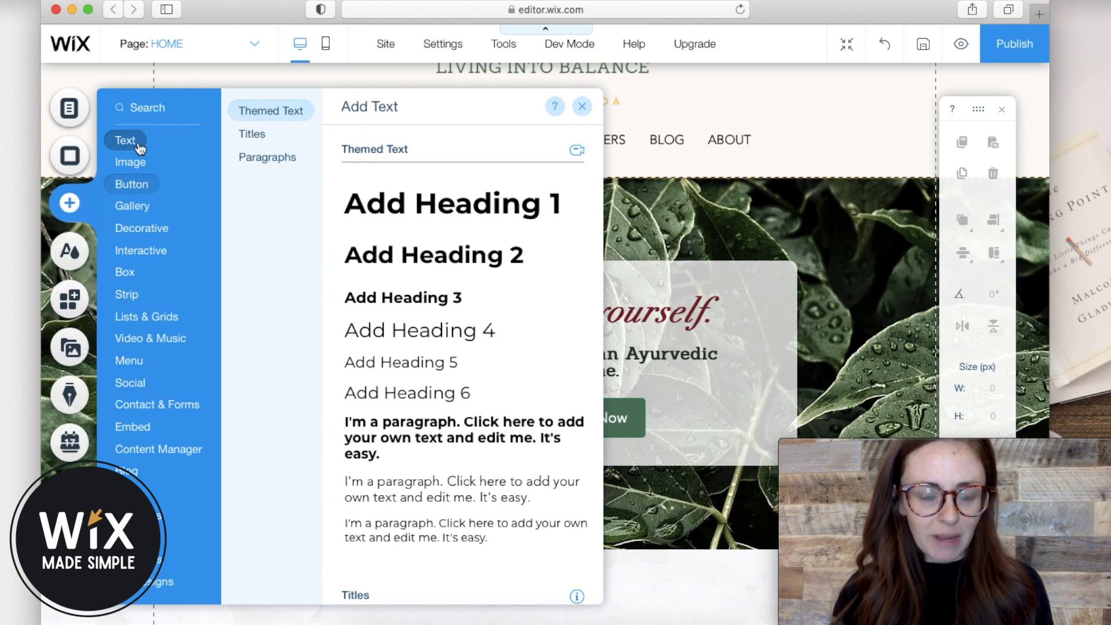
left_click(137, 185)
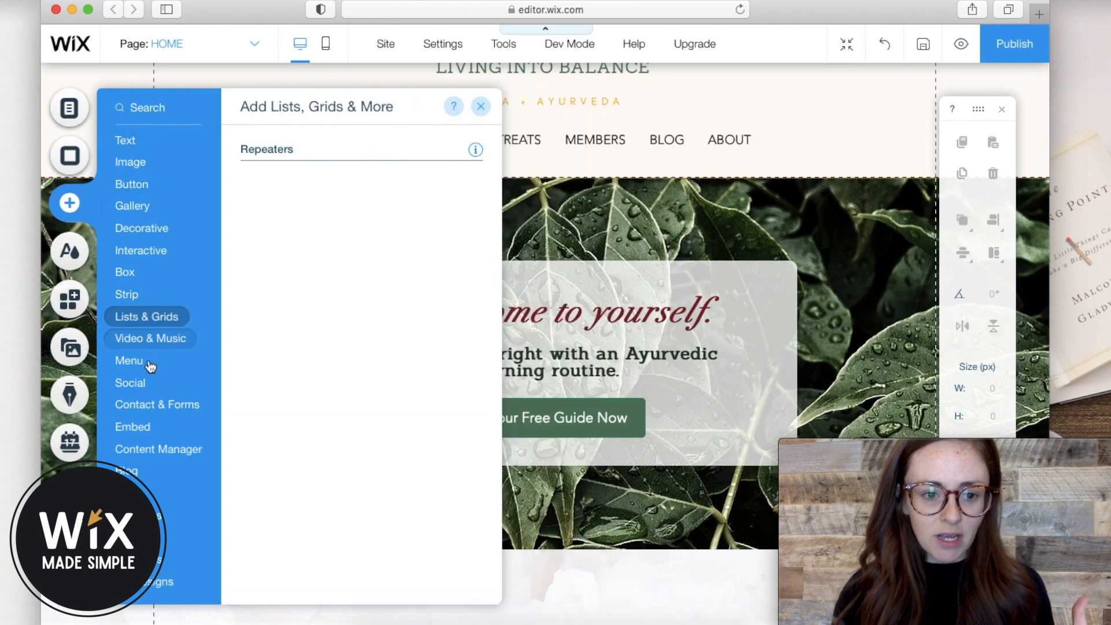
mouse_move(164, 406)
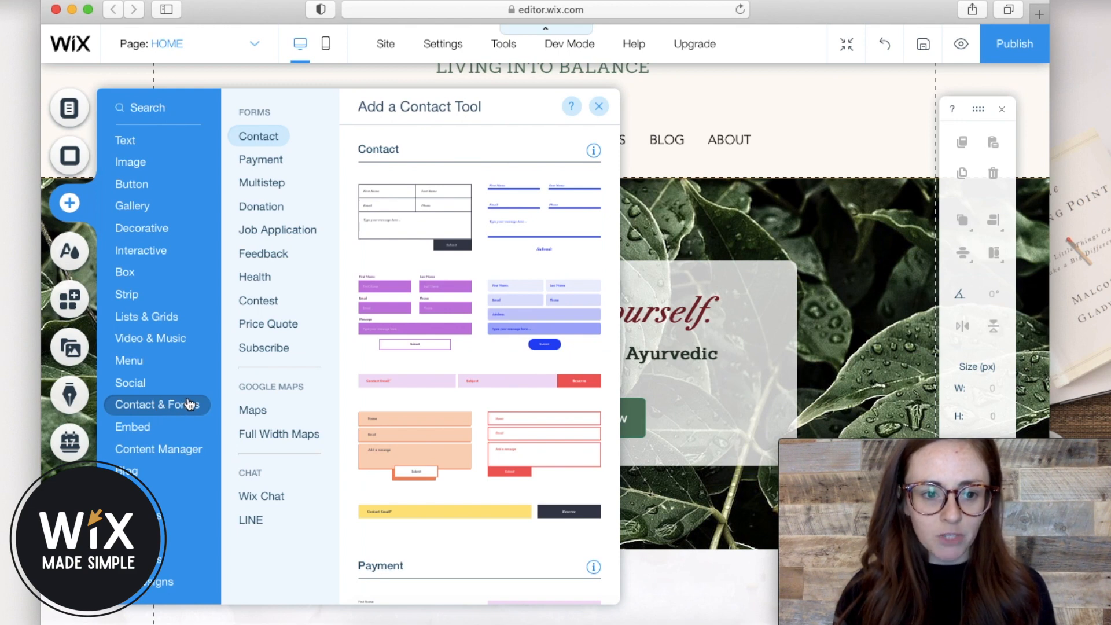
mouse_move(149, 258)
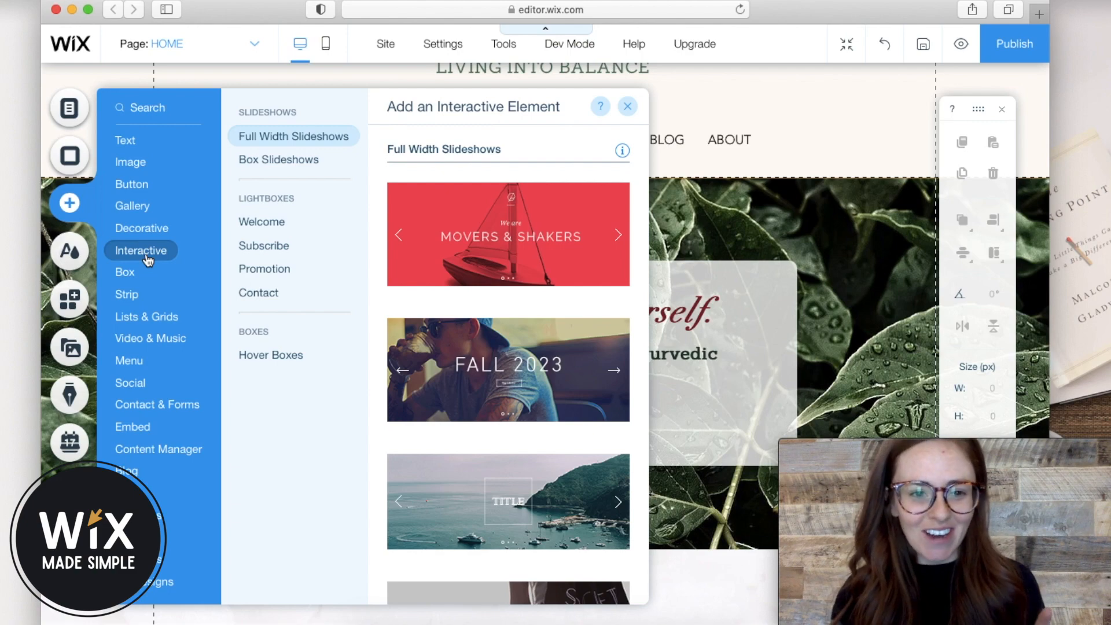
left_click(267, 223)
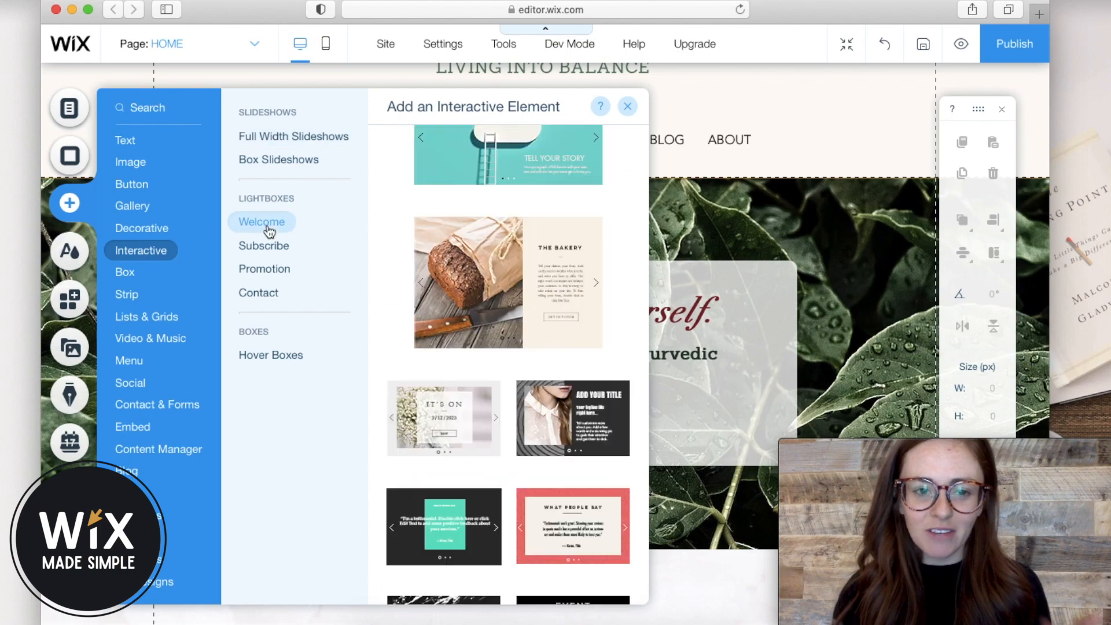
left_click(274, 255)
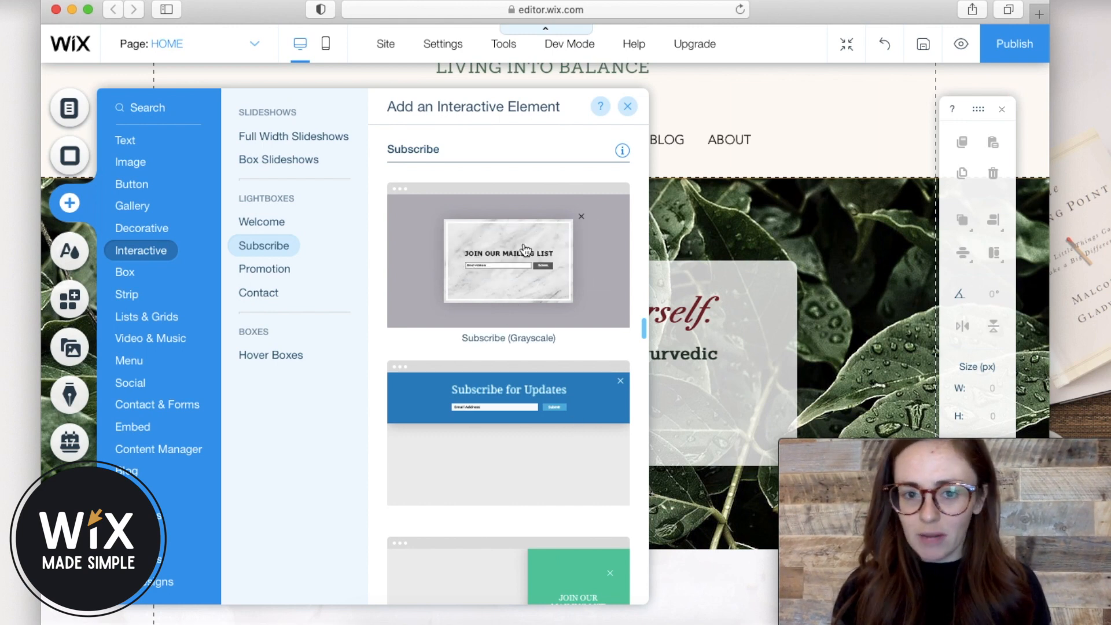
Add the Subscribe (Black & White) lightbox to the site.
scroll(521, 314, "down", 1)
scroll(521, 315, "down", 1)
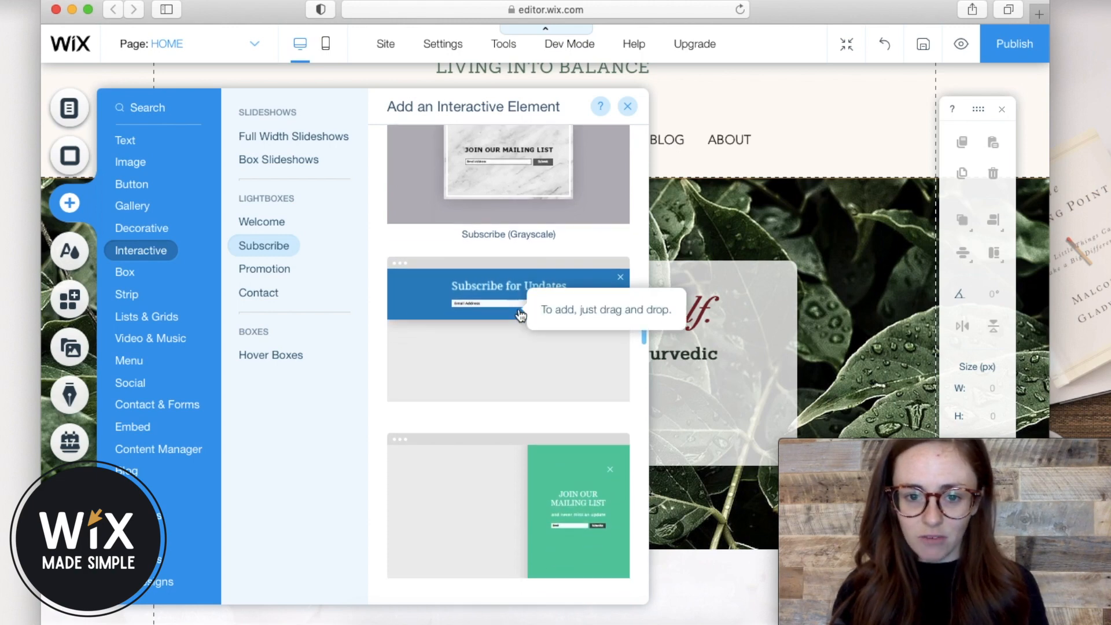
scroll(519, 315, "down", 3)
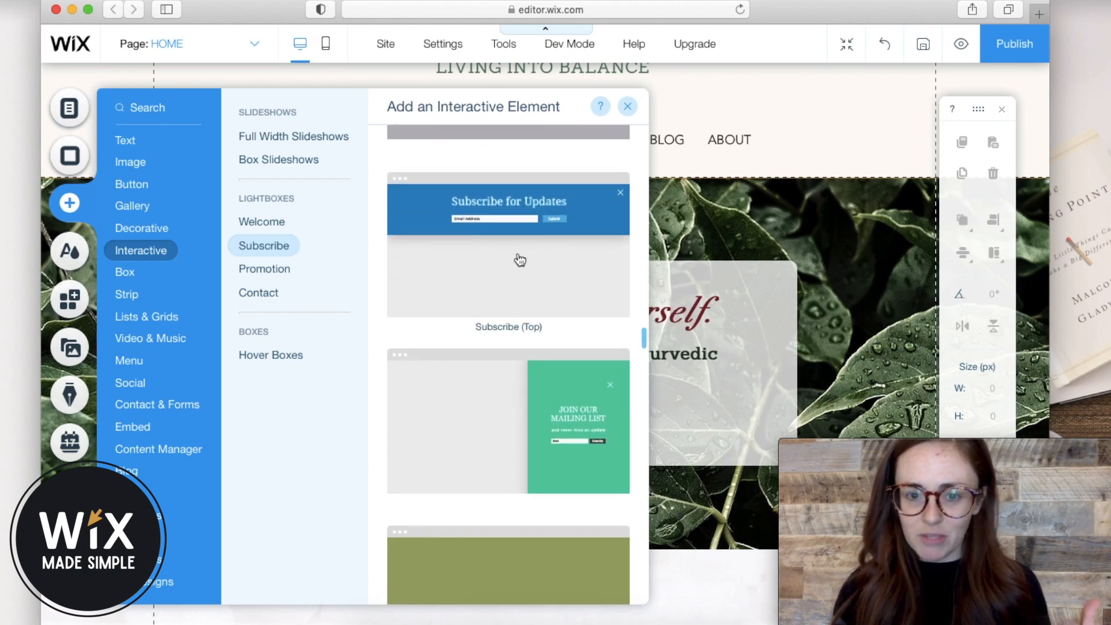
scroll(554, 408, "down", 2)
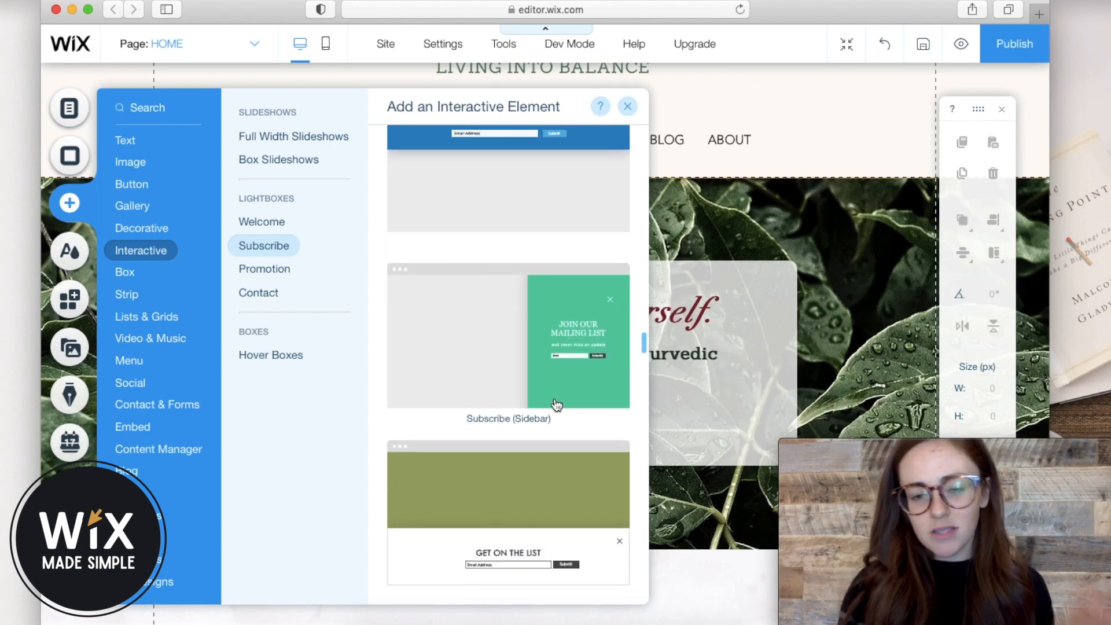
scroll(556, 404, "down", 6)
scroll(556, 405, "down", 1)
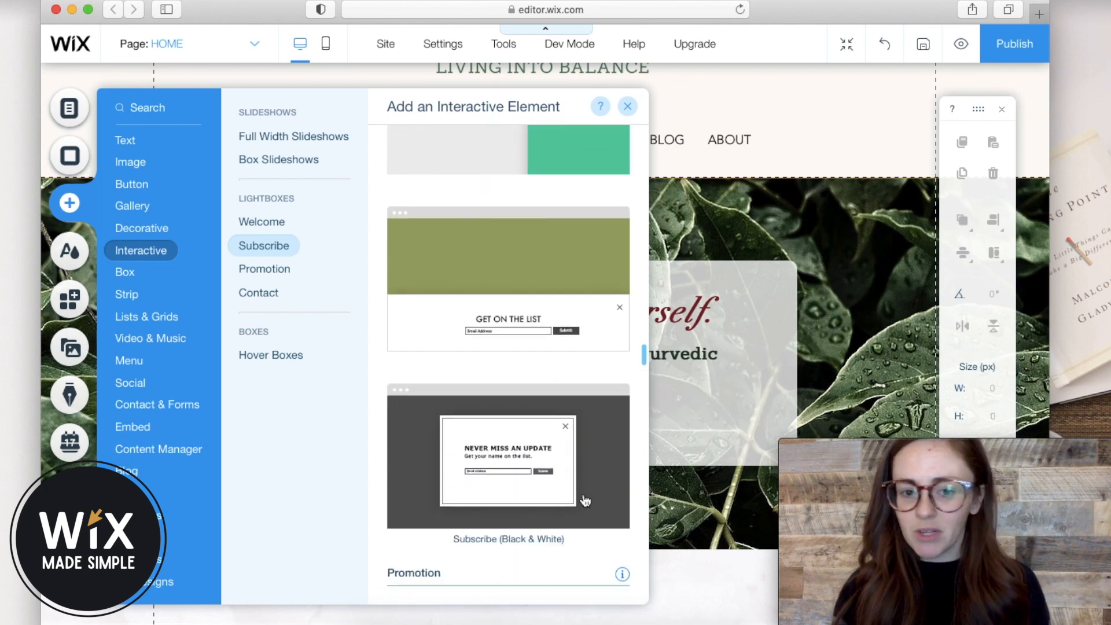
left_click(507, 461)
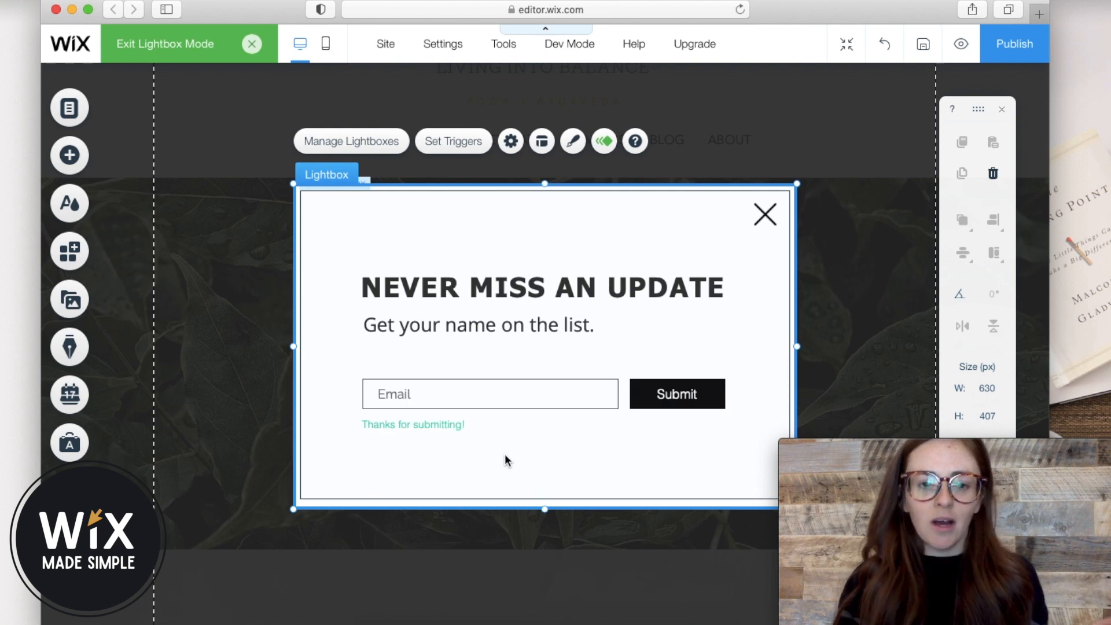
Retitle the lightbox 'Grab your free guide here!' and remove the 'Get your name on the list.' line.
left_click(509, 288)
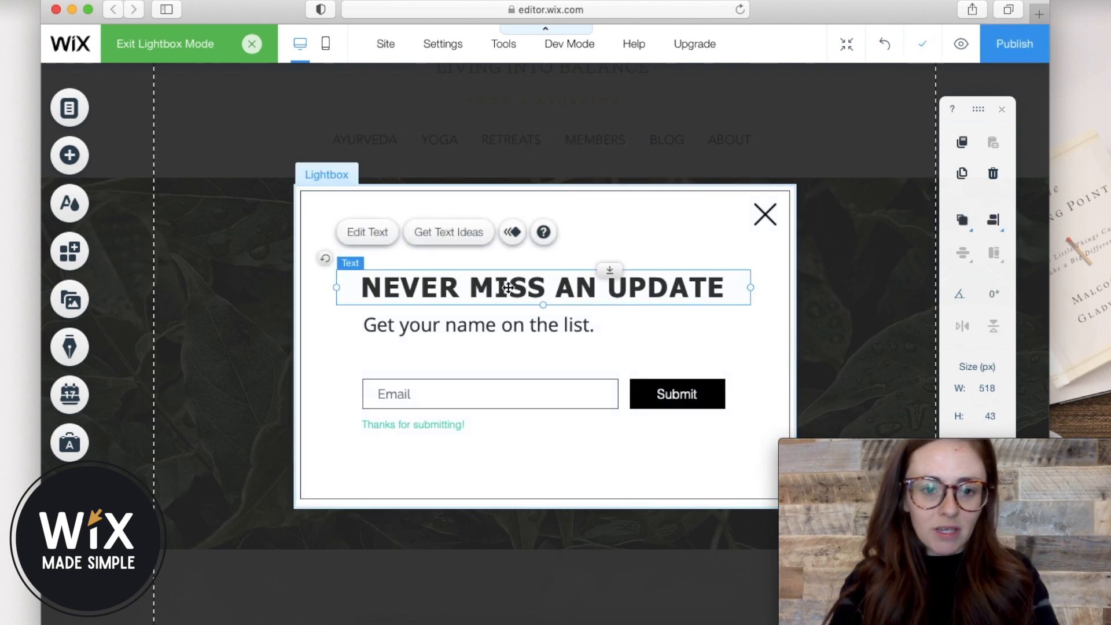
double_click(509, 288)
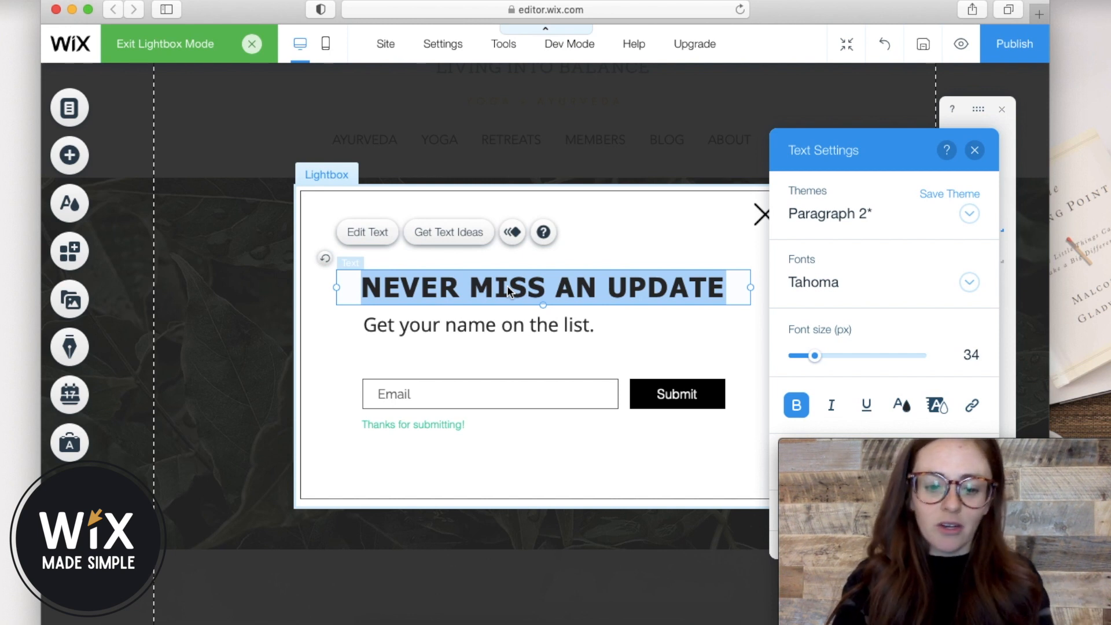
type("Grab")
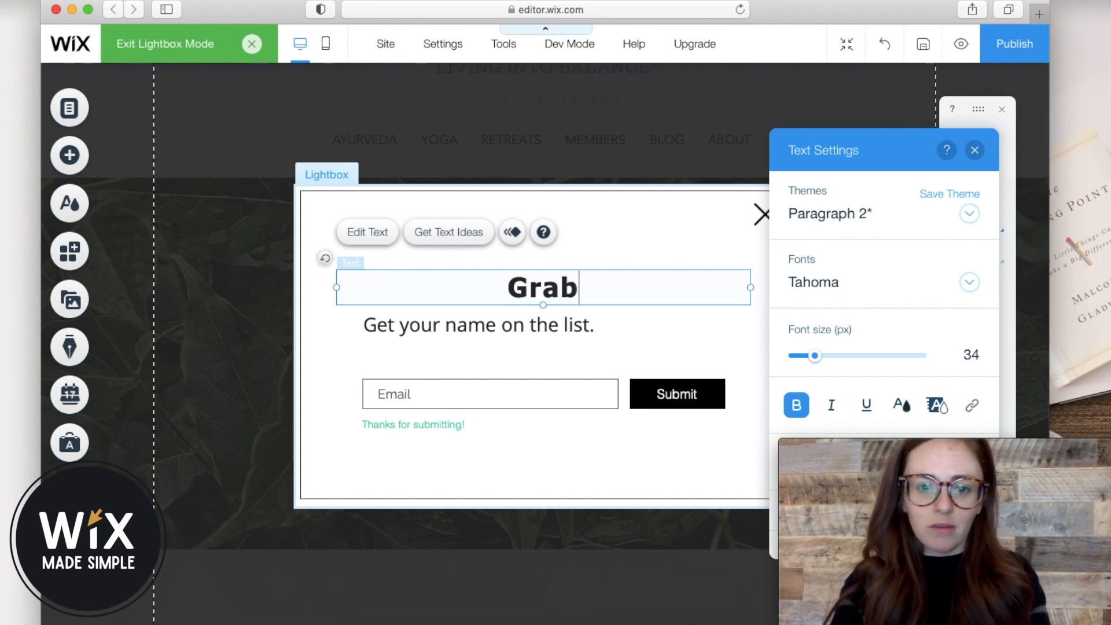
type(" your fre")
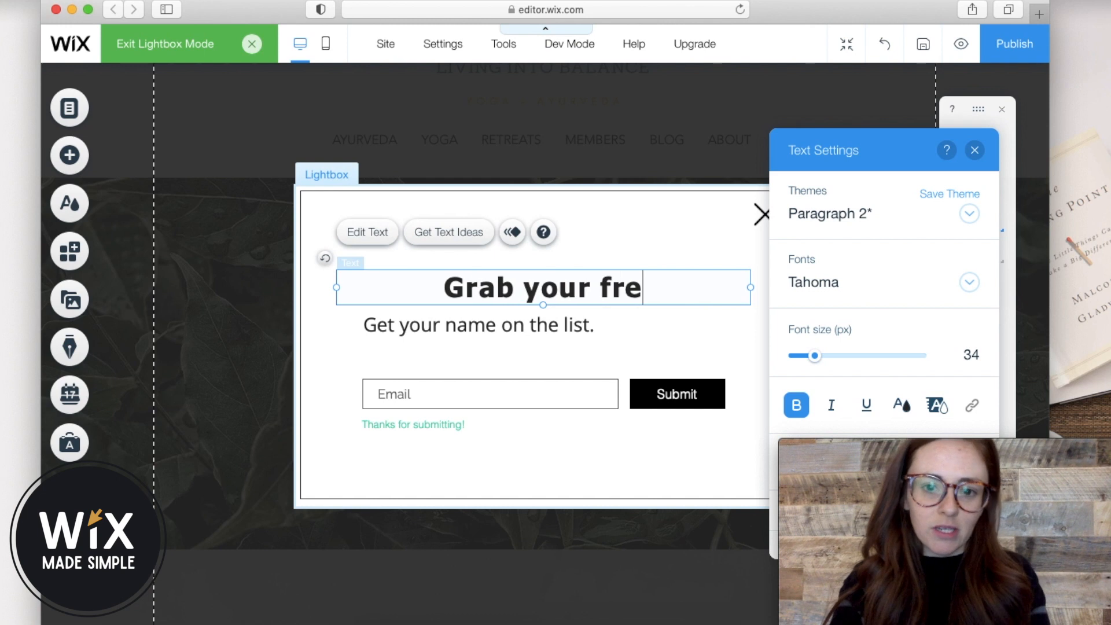
type("e guide here!")
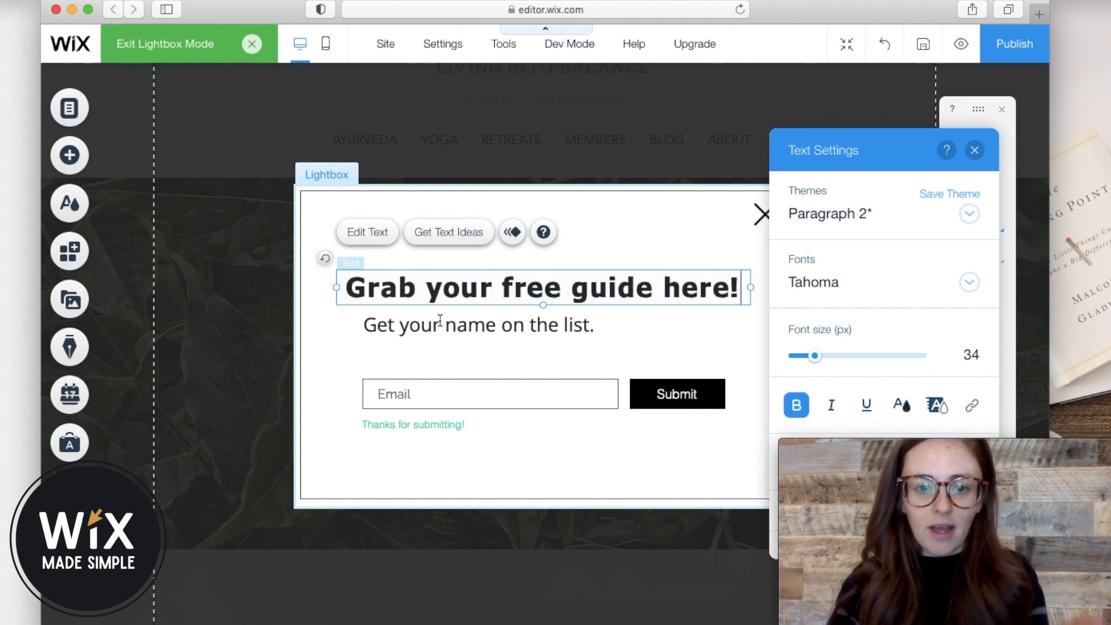
left_click(446, 327)
key("Delete")
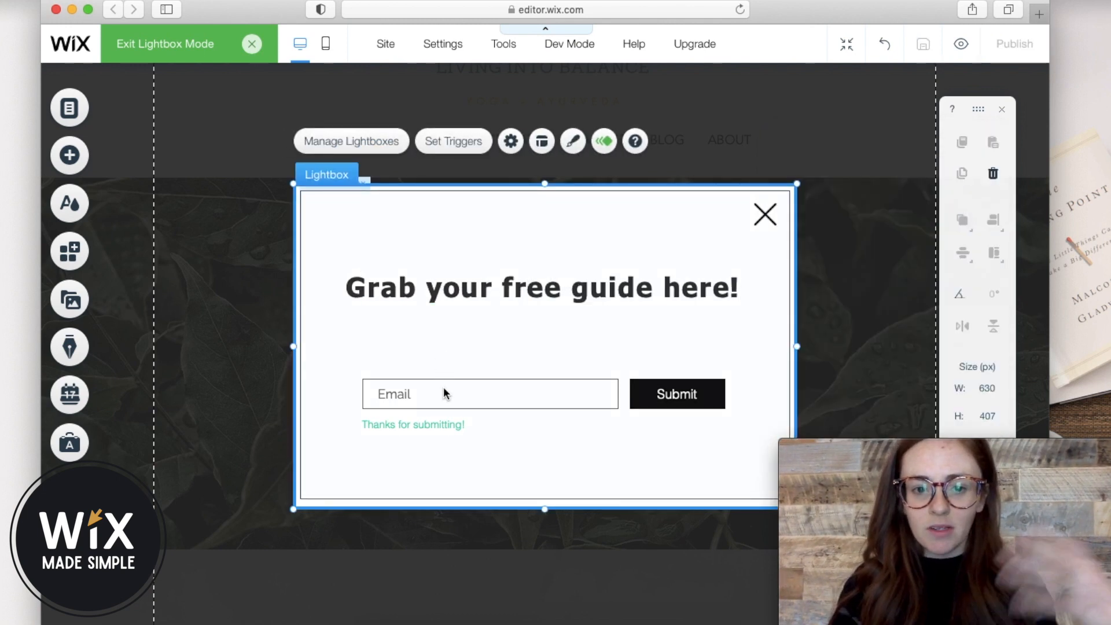
Move the Get Subscribers Form up directly beneath the new heading.
left_click_drag(451, 400, 449, 377)
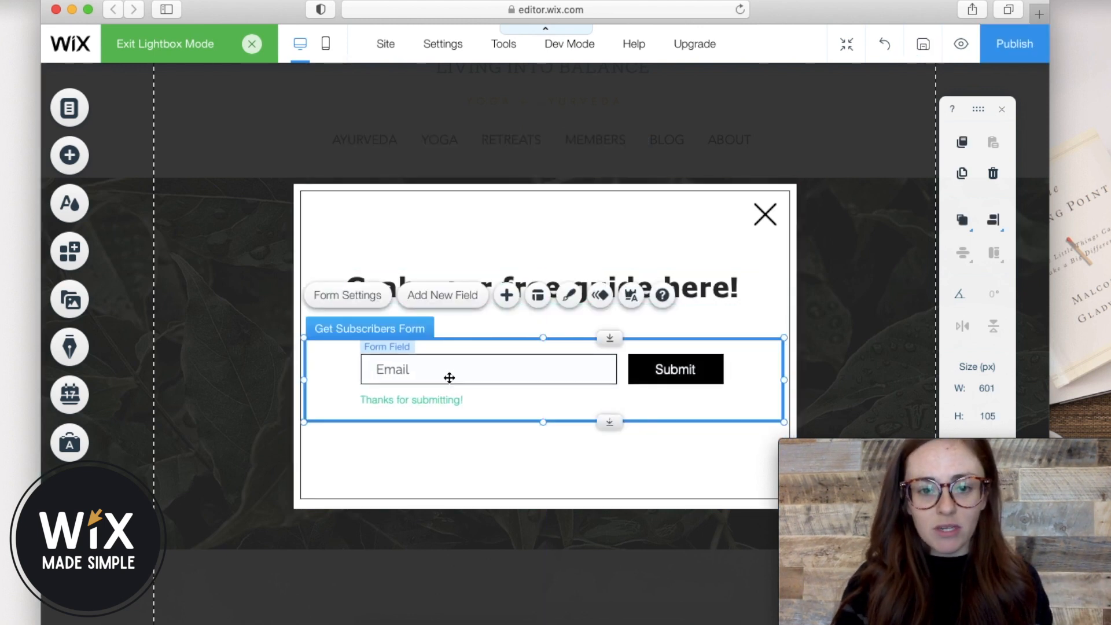
left_click(457, 273)
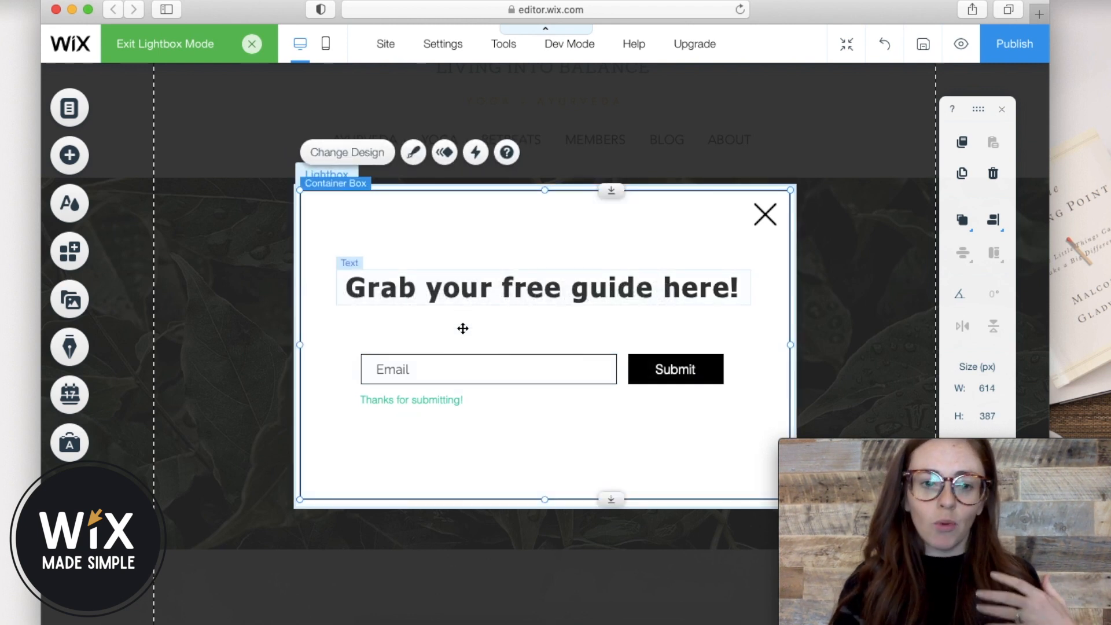
left_click(452, 391)
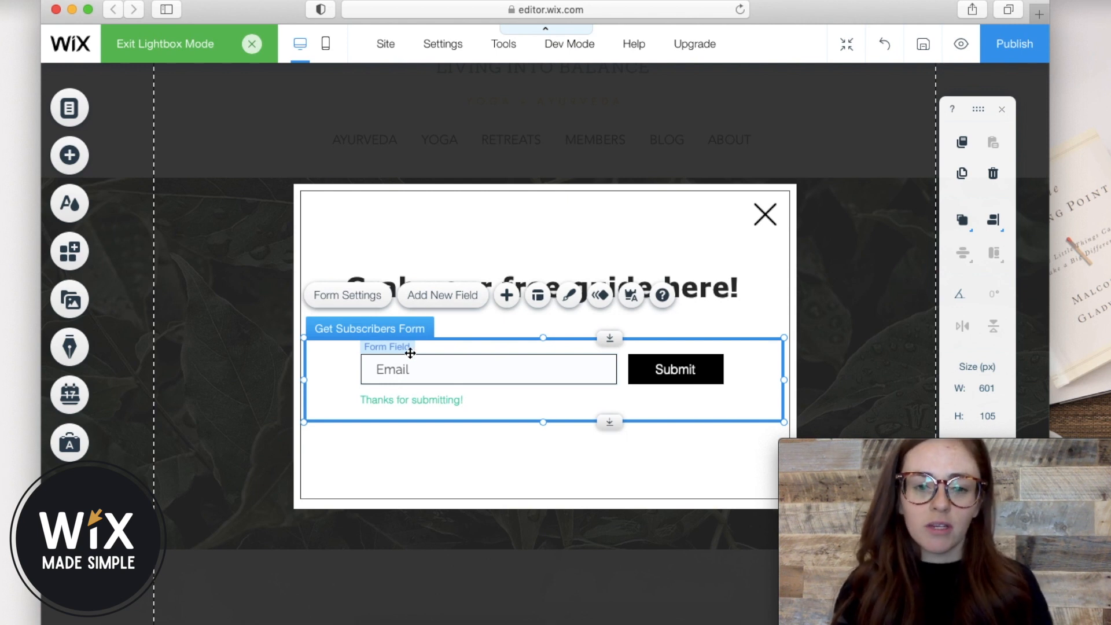
Add a First Name field to the subscribers form from the Add New Field list.
left_click(431, 296)
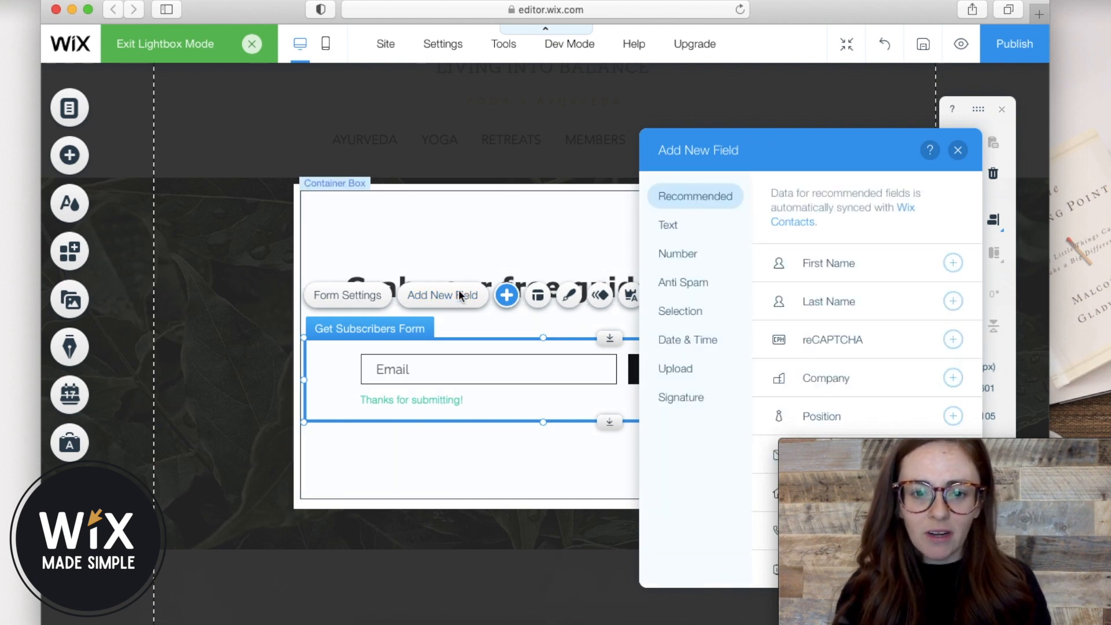
left_click_drag(753, 151, 624, 137)
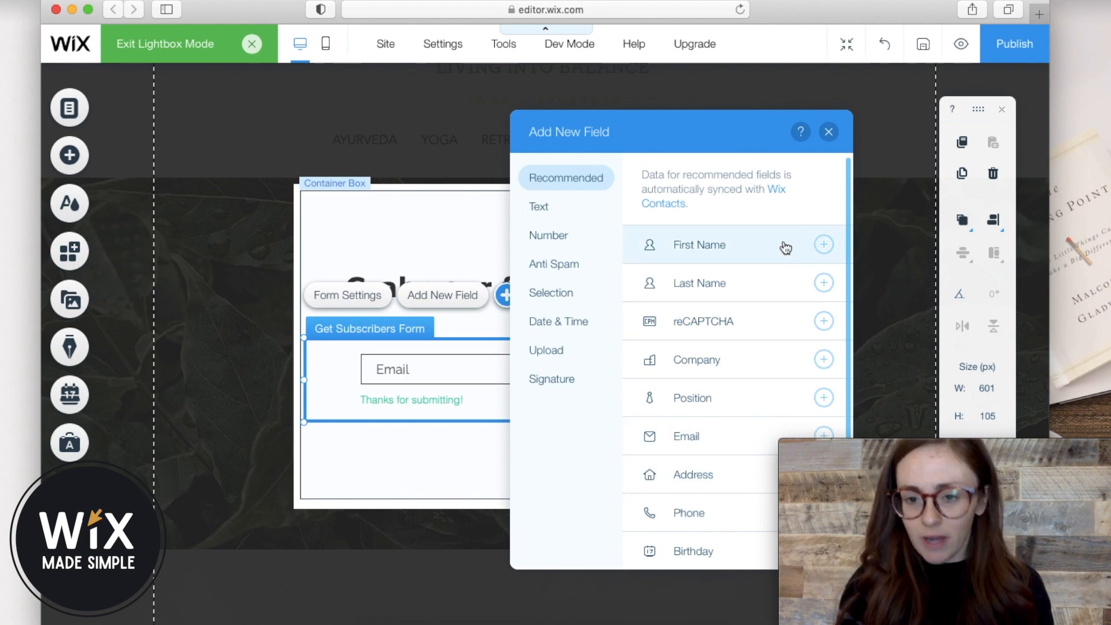
left_click(825, 248)
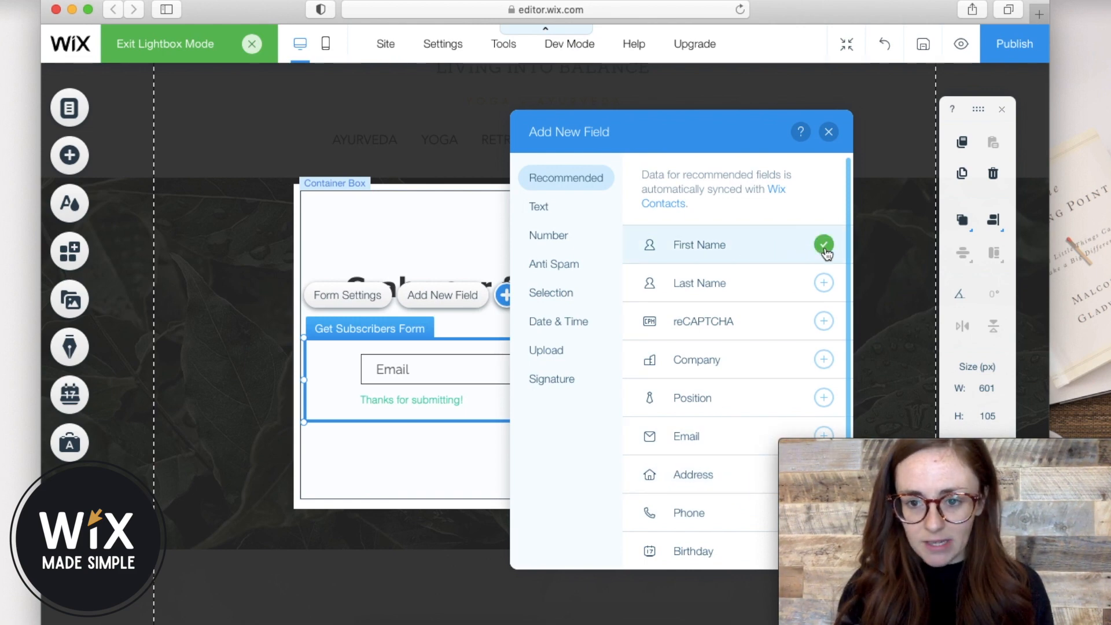
left_click(828, 134)
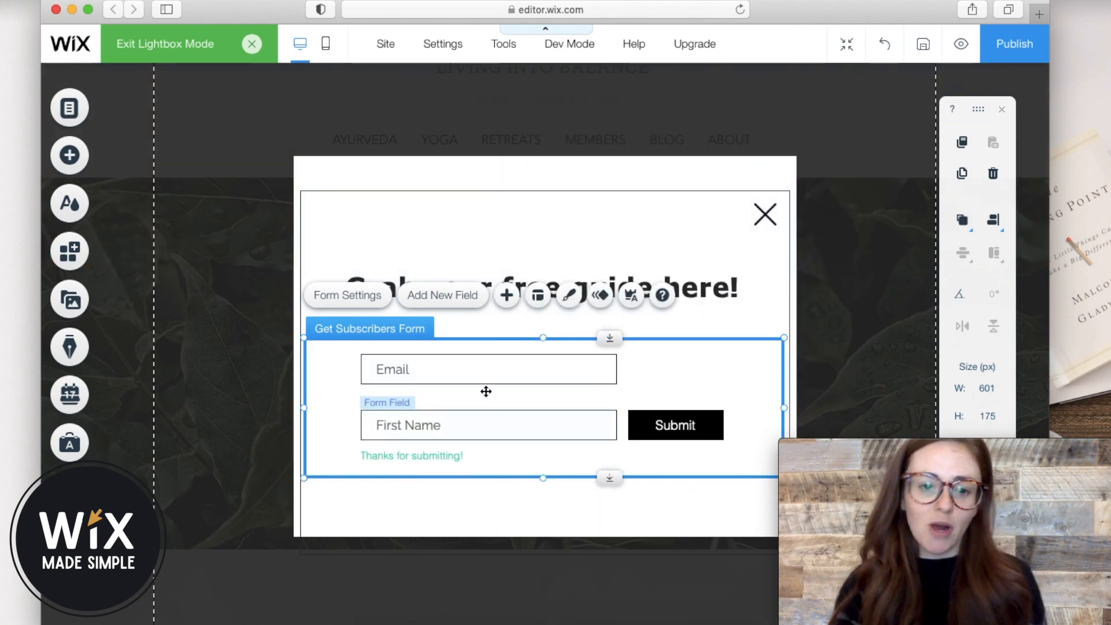
Rearrange the form so First Name sits above Email, and nudge the form up.
left_click_drag(461, 412, 490, 365)
left_click(466, 431)
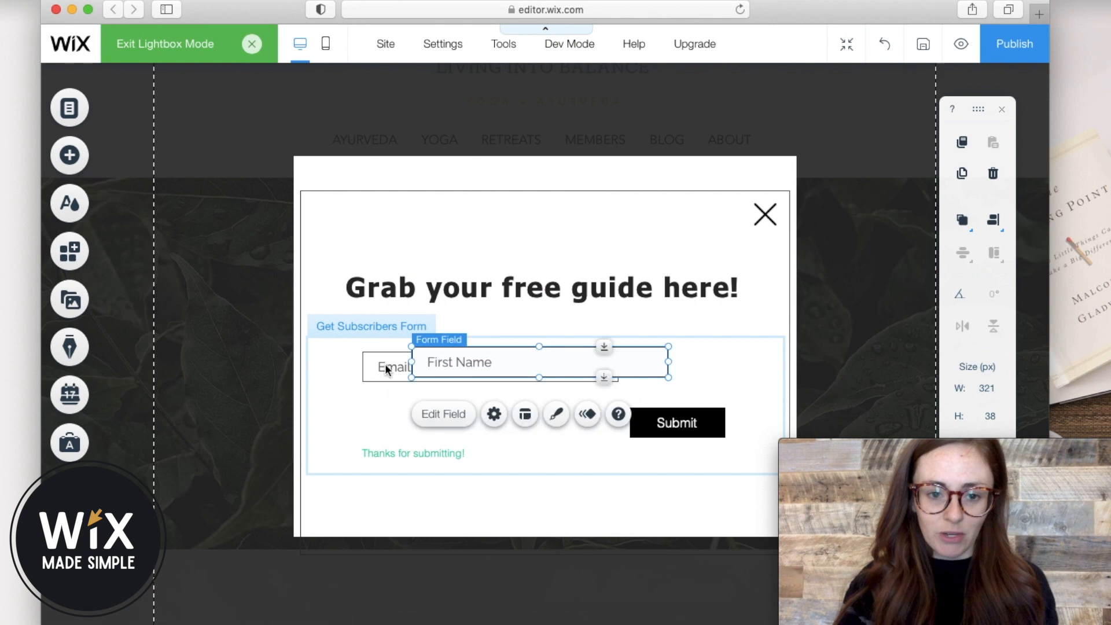
left_click(386, 370)
left_click_drag(386, 370, 386, 430)
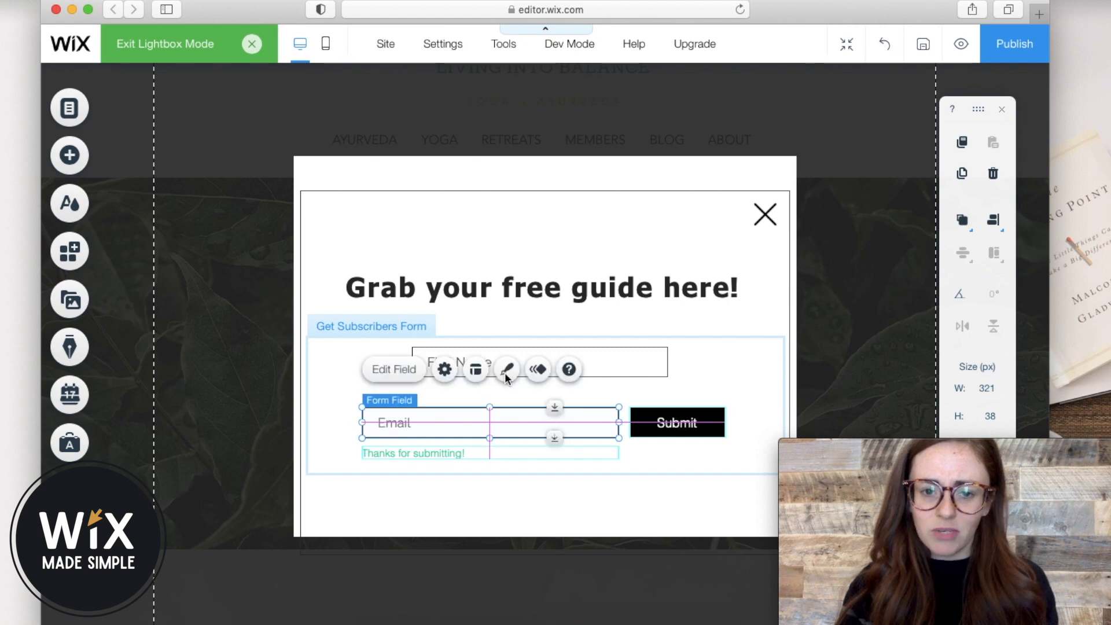
left_click_drag(607, 365, 554, 389)
left_click(682, 367)
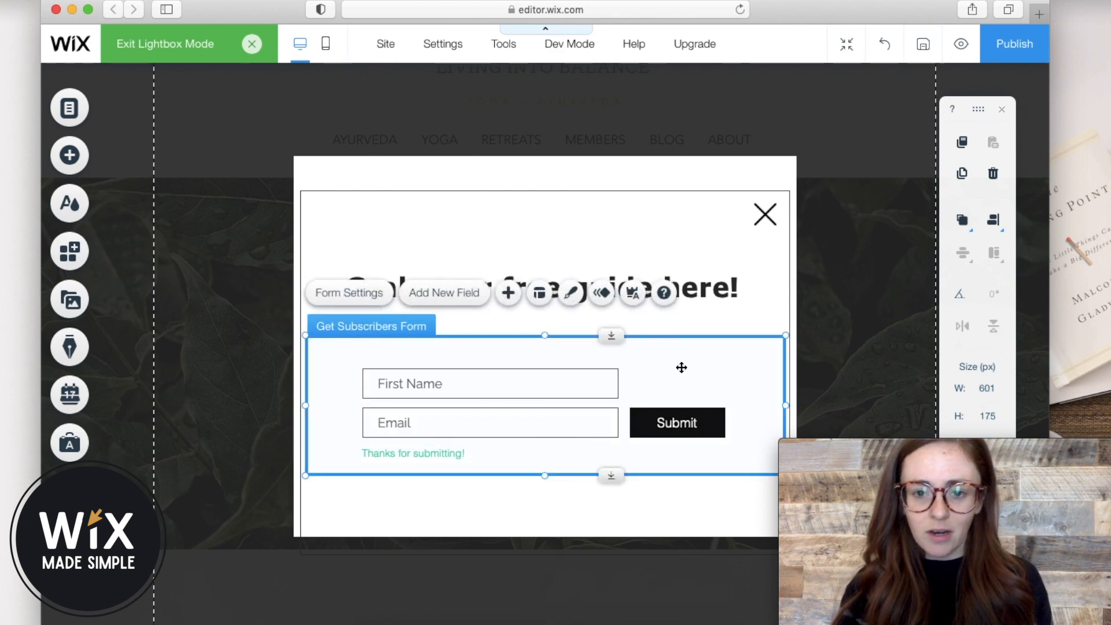
left_click_drag(682, 363, 682, 352)
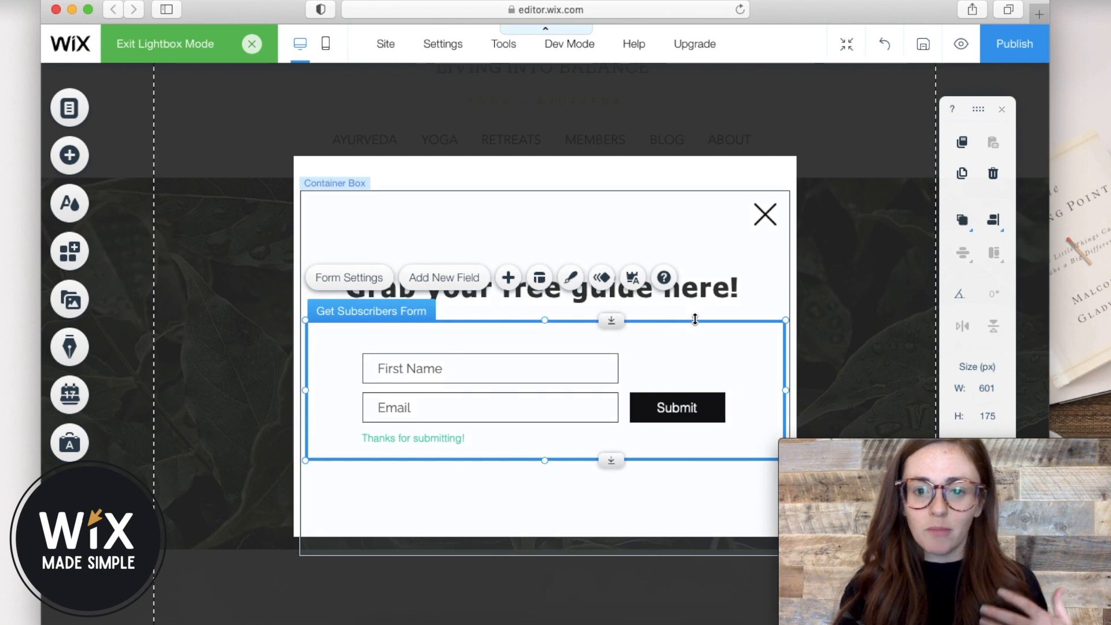
Move the lightbox's content box up about 45 px.
left_click(636, 214)
left_click_drag(634, 211, 634, 189)
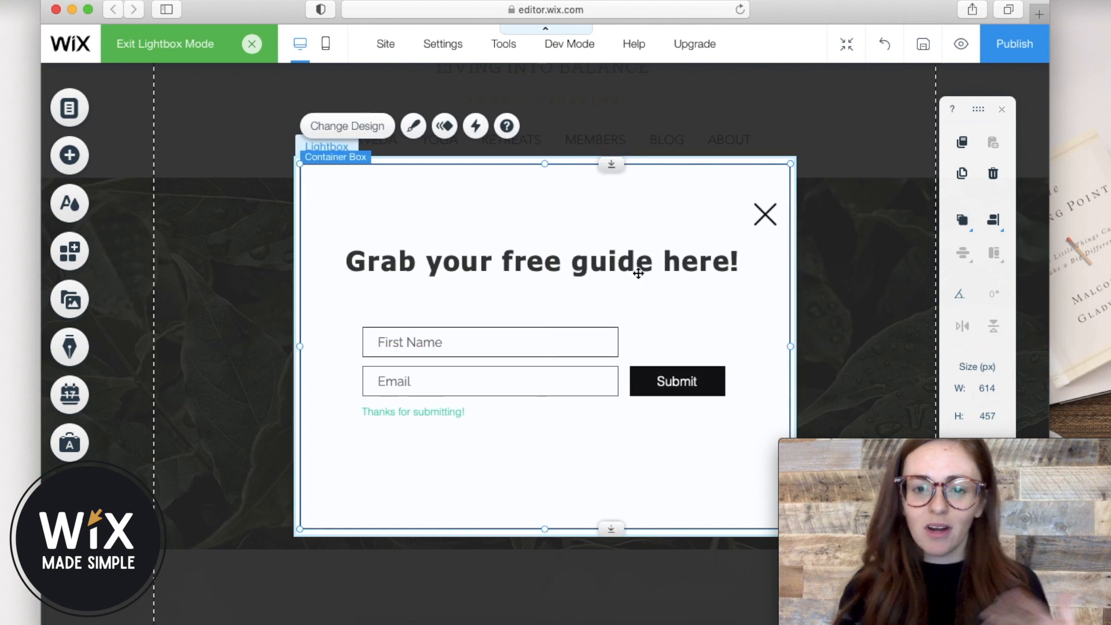
left_click(606, 265)
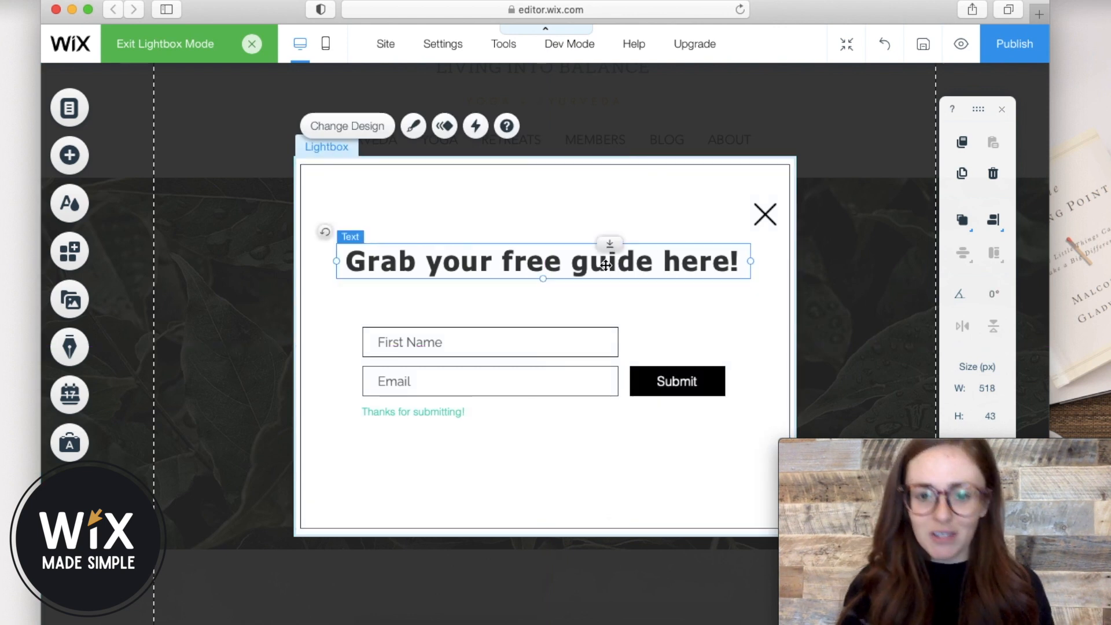
left_click(648, 386)
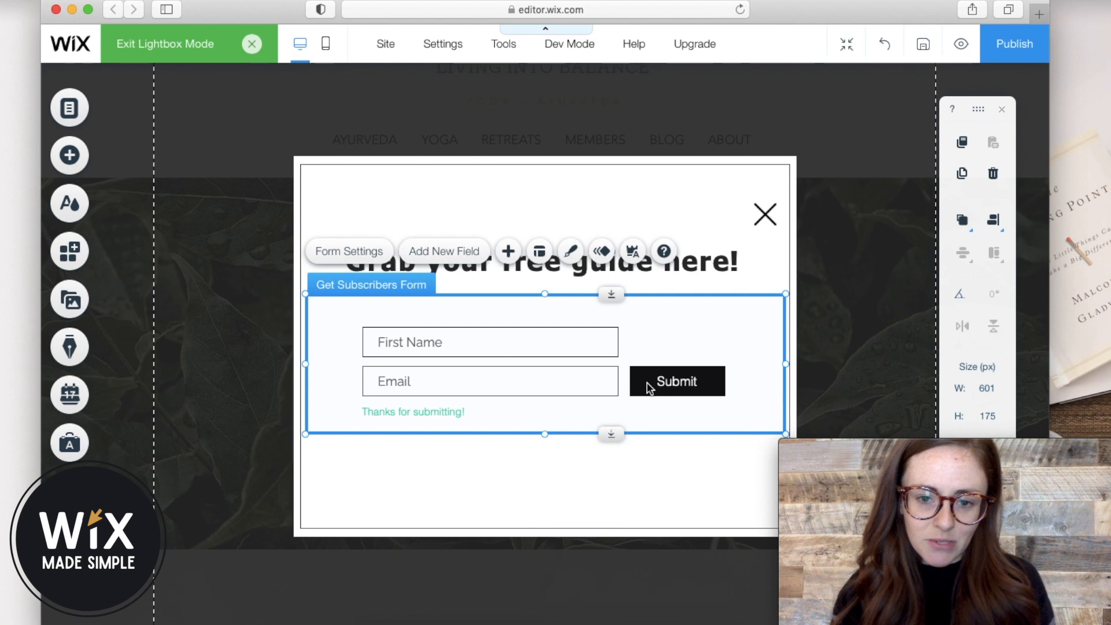
left_click(590, 375)
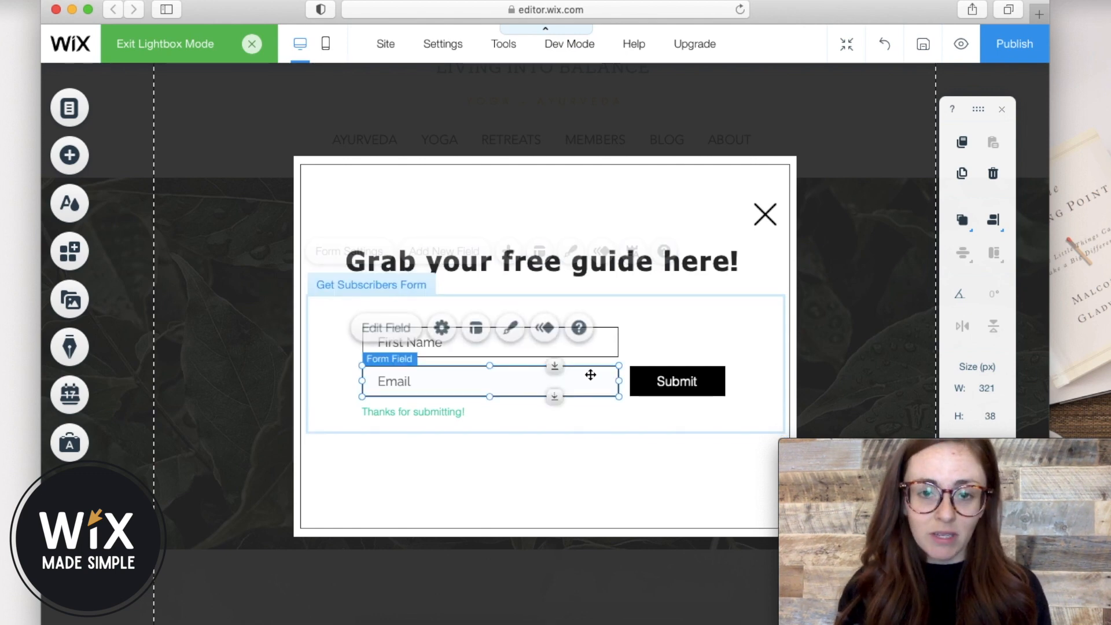
left_click(690, 316)
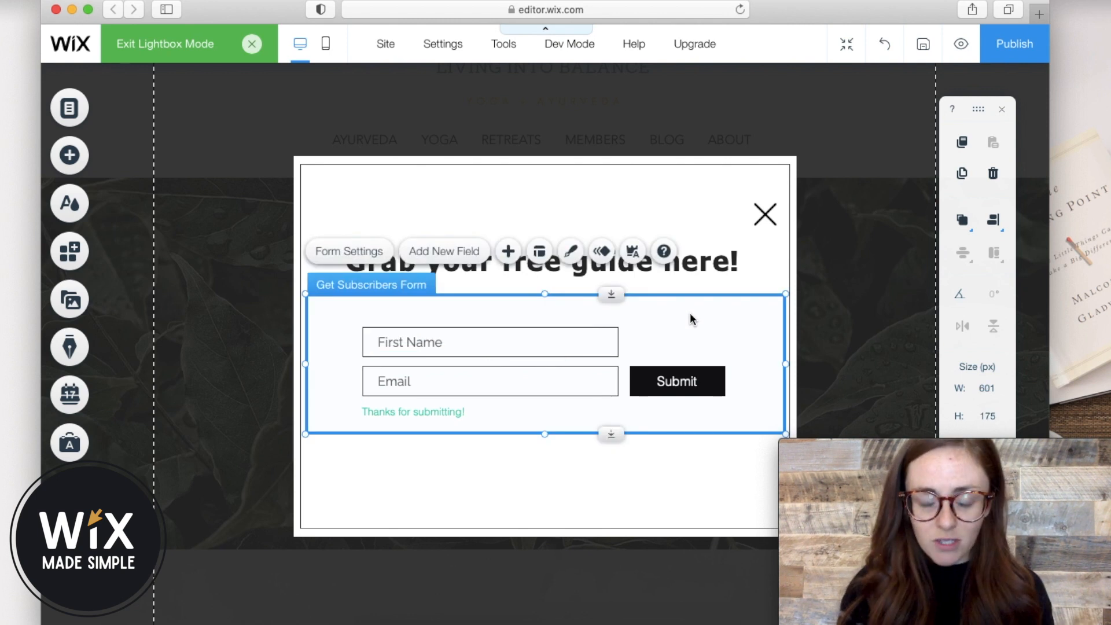
Rename the subscribe form to 'Free Offer Form' in its settings.
left_click(351, 252)
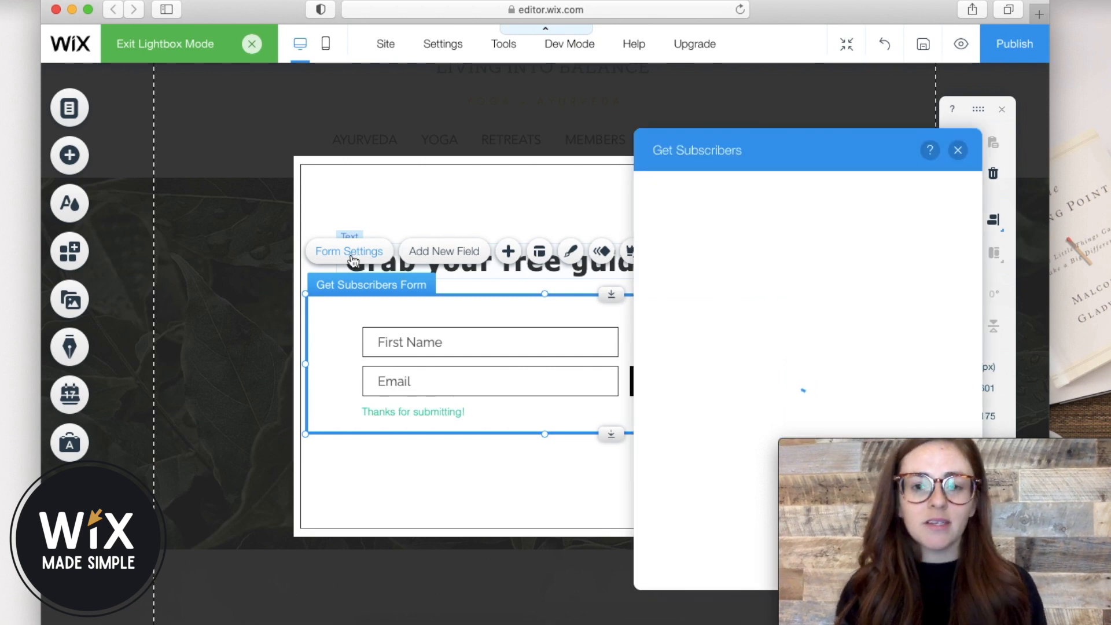
left_click_drag(811, 144, 540, 119)
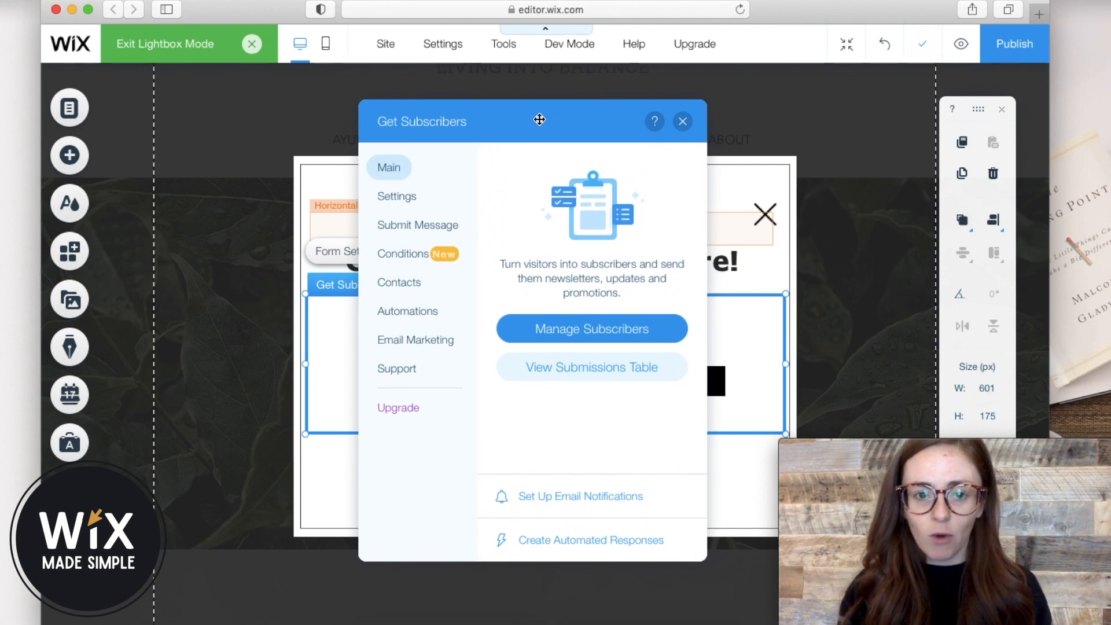
left_click(395, 202)
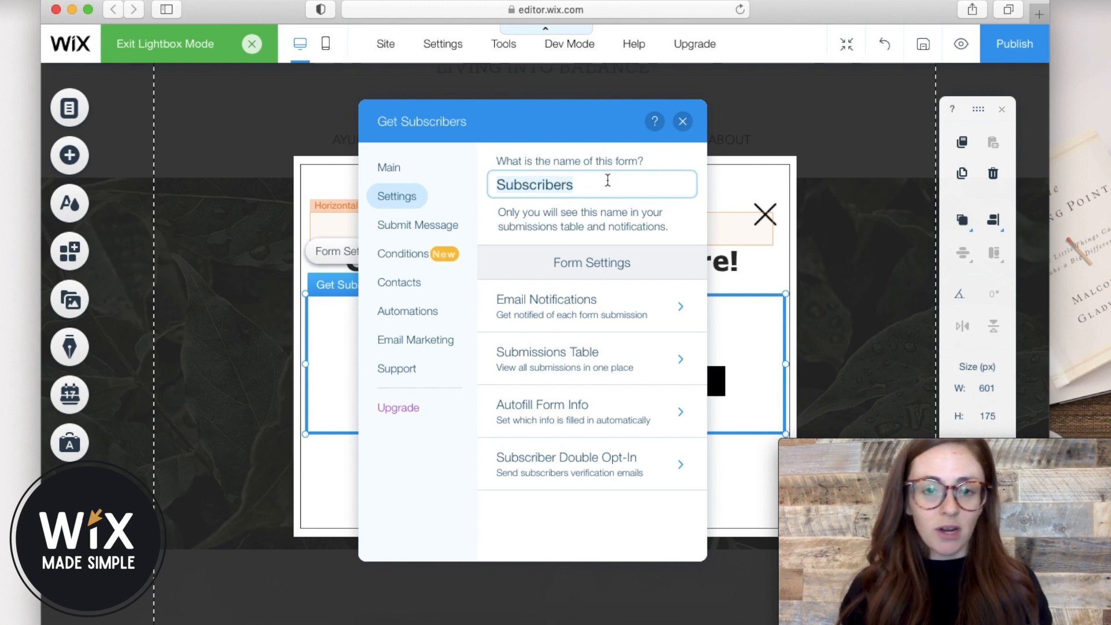
type("Free ")
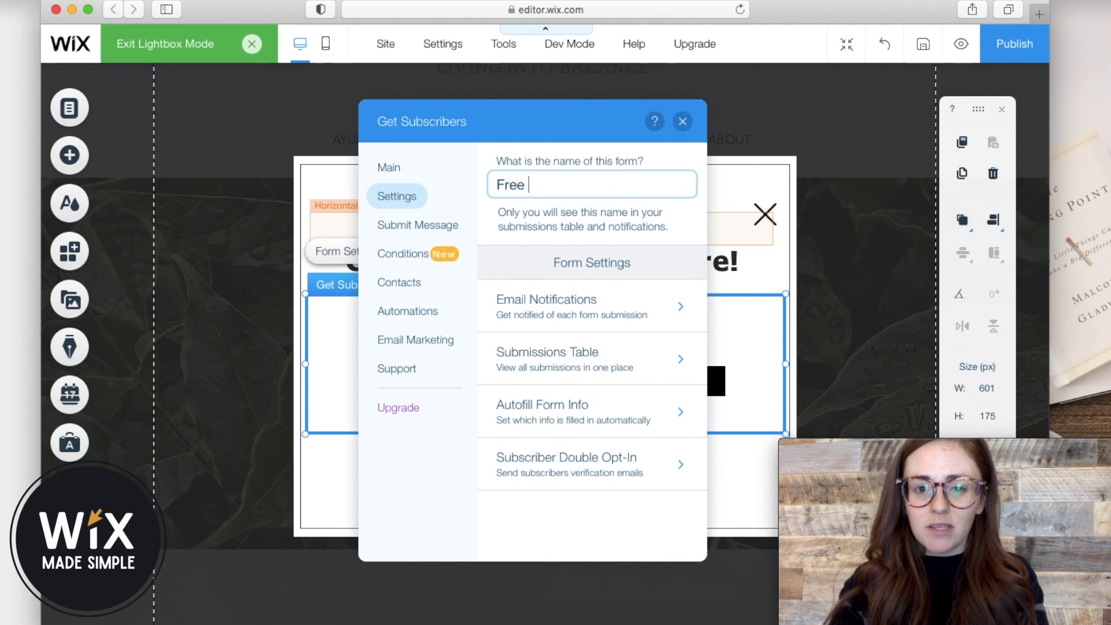
type("Offer")
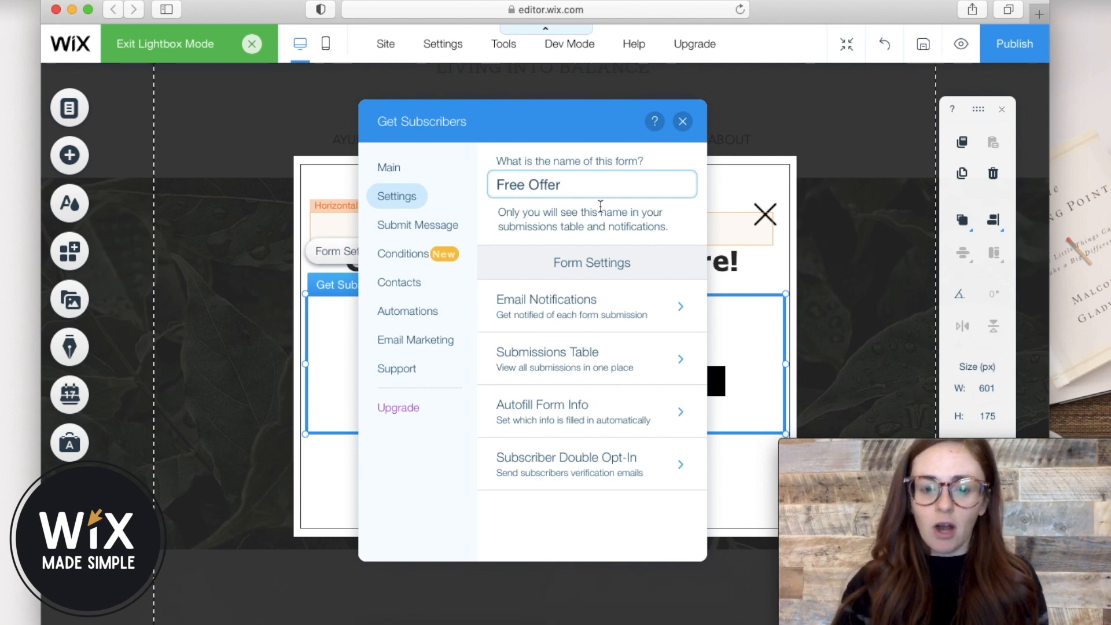
type(" Form")
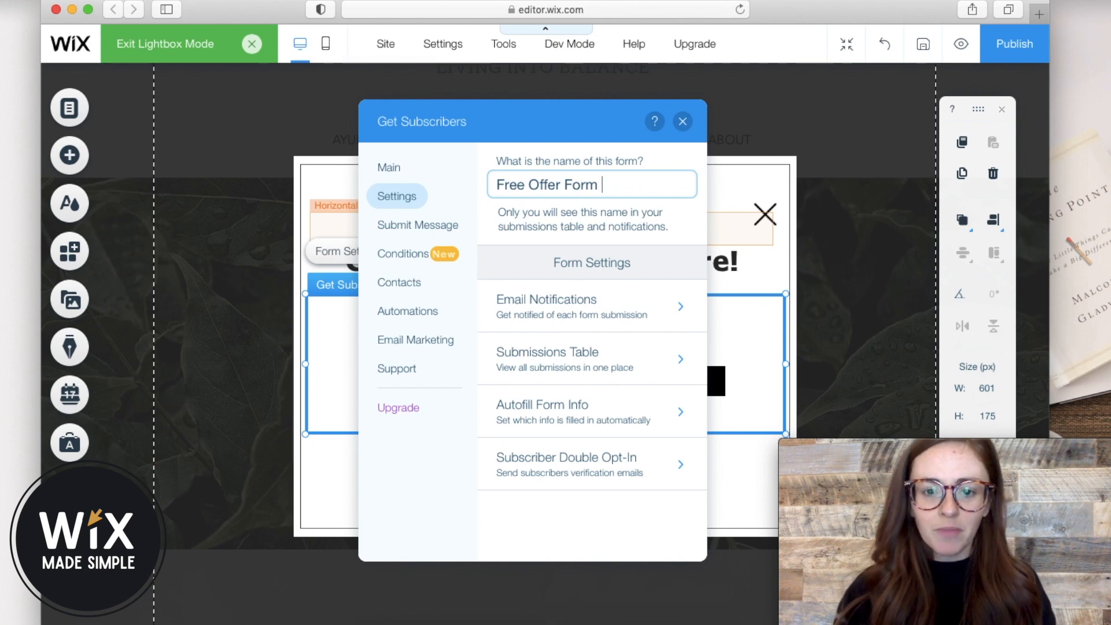
Make the submit message a 'Click here to download' link to Morning Routine Kit .pdf.
left_click(412, 241)
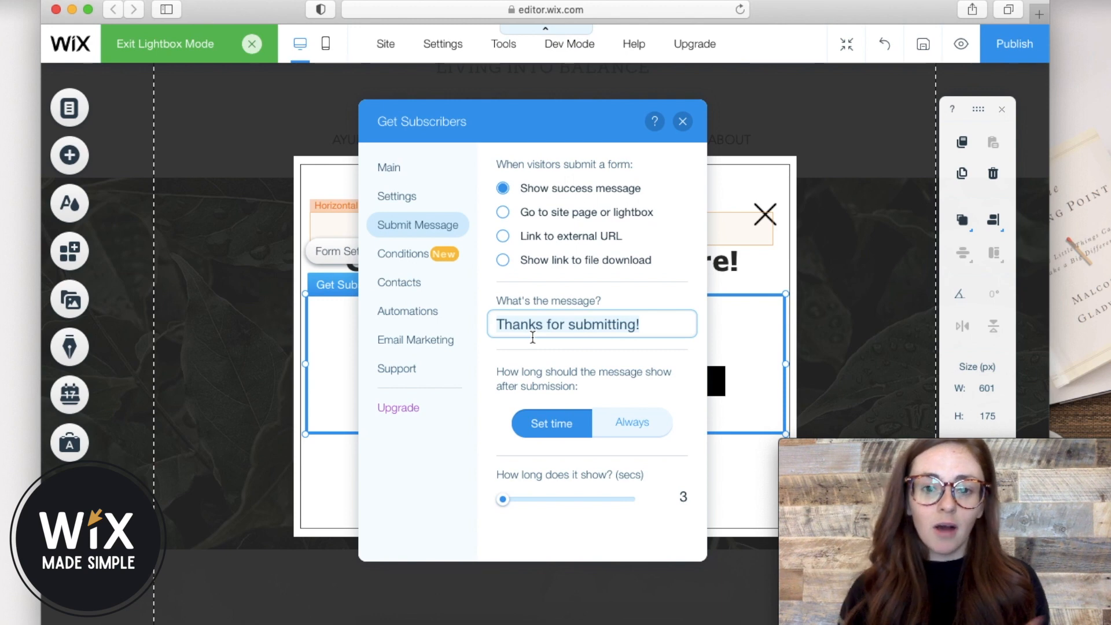
left_click(502, 260)
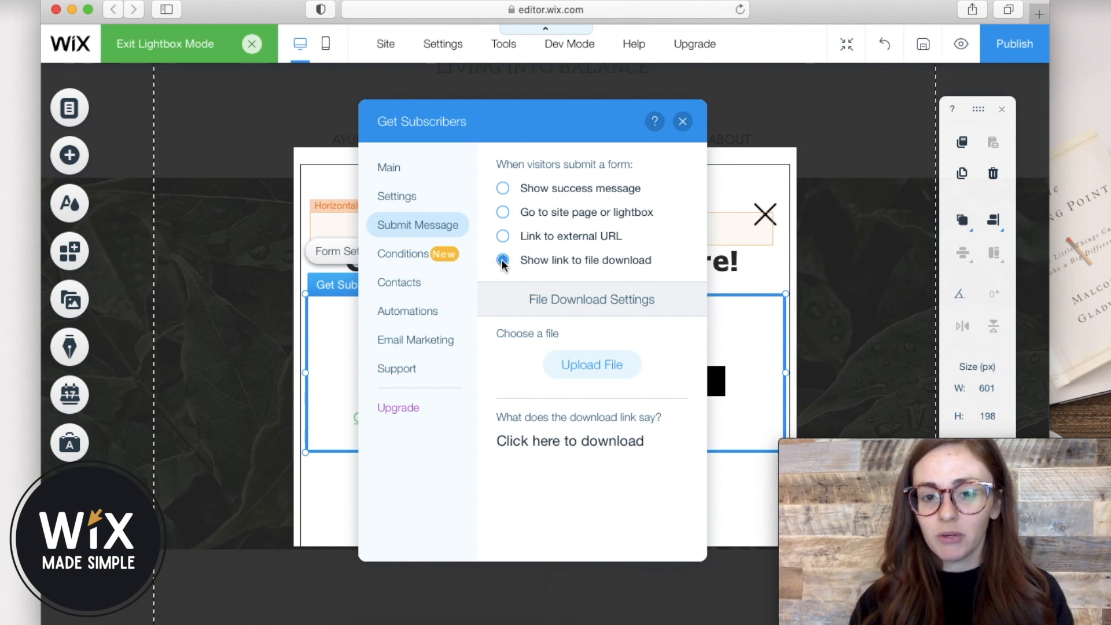
left_click(590, 375)
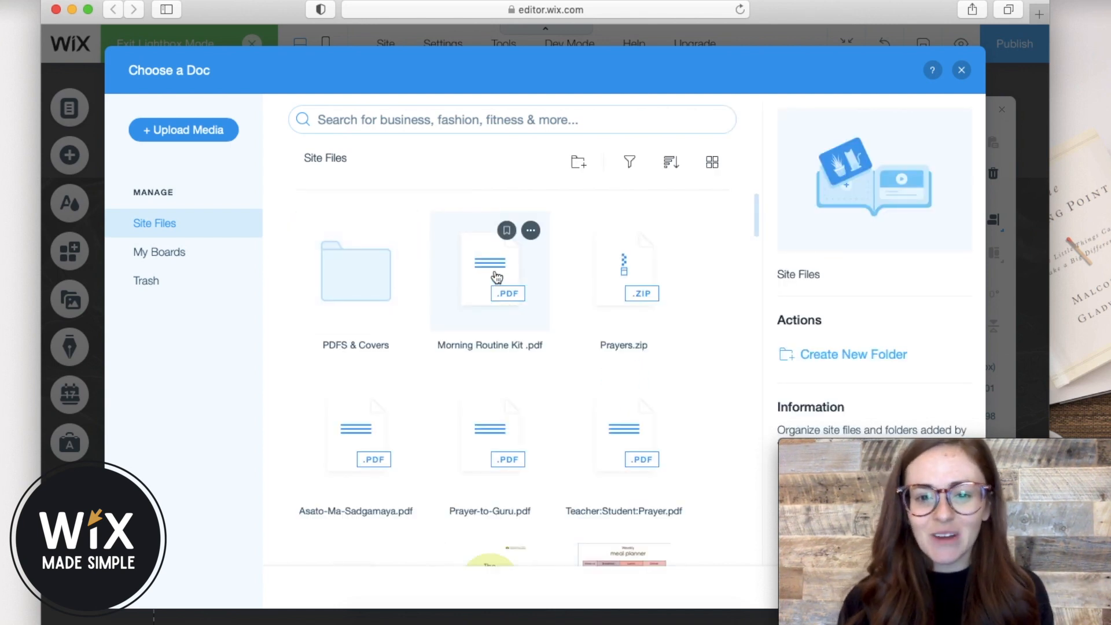
left_click(455, 296)
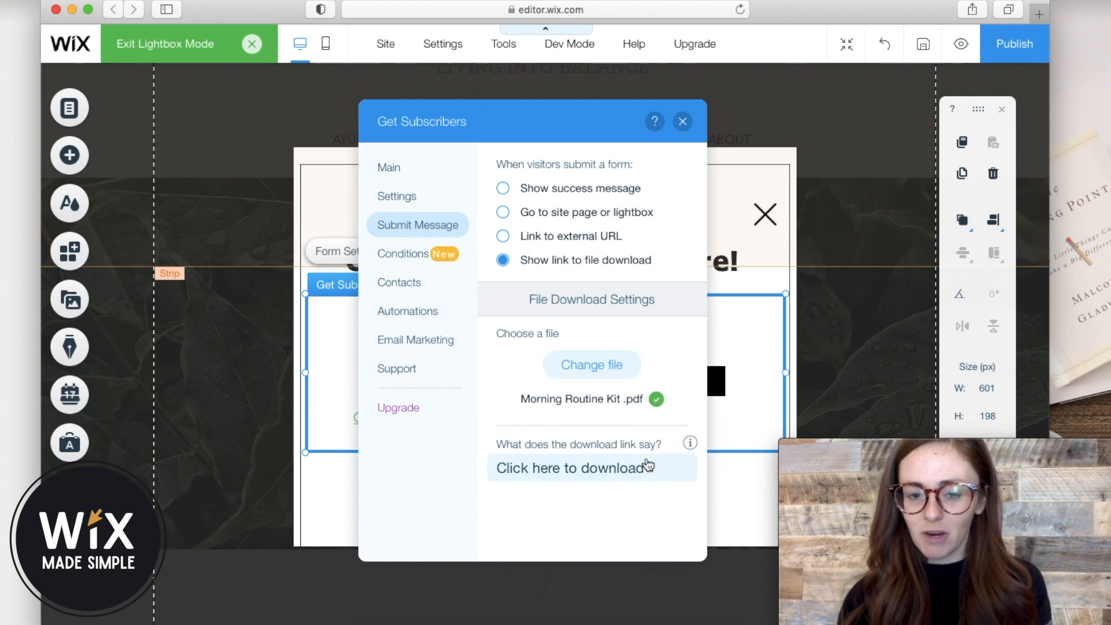
left_click(638, 476)
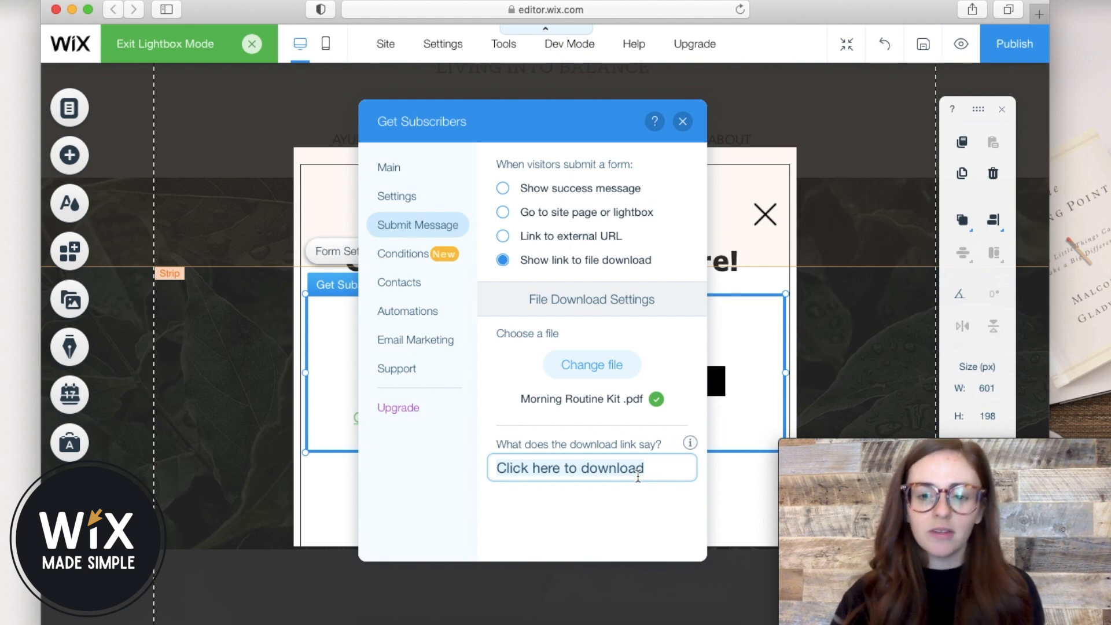
left_click(684, 122)
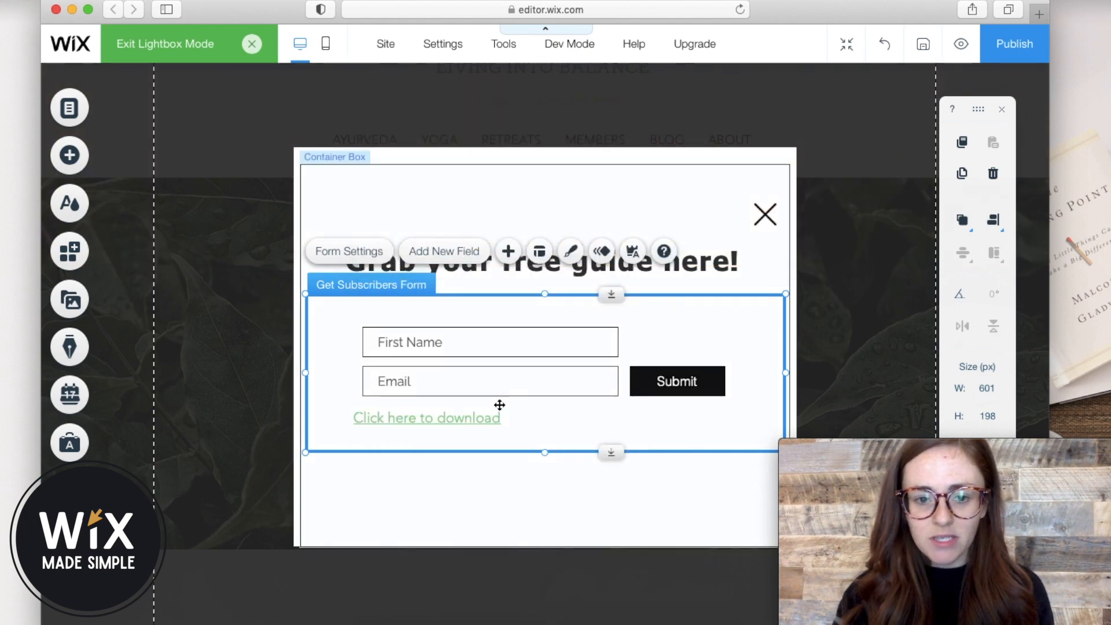
Centre-align the 'Click here to download' message text.
left_click(460, 422)
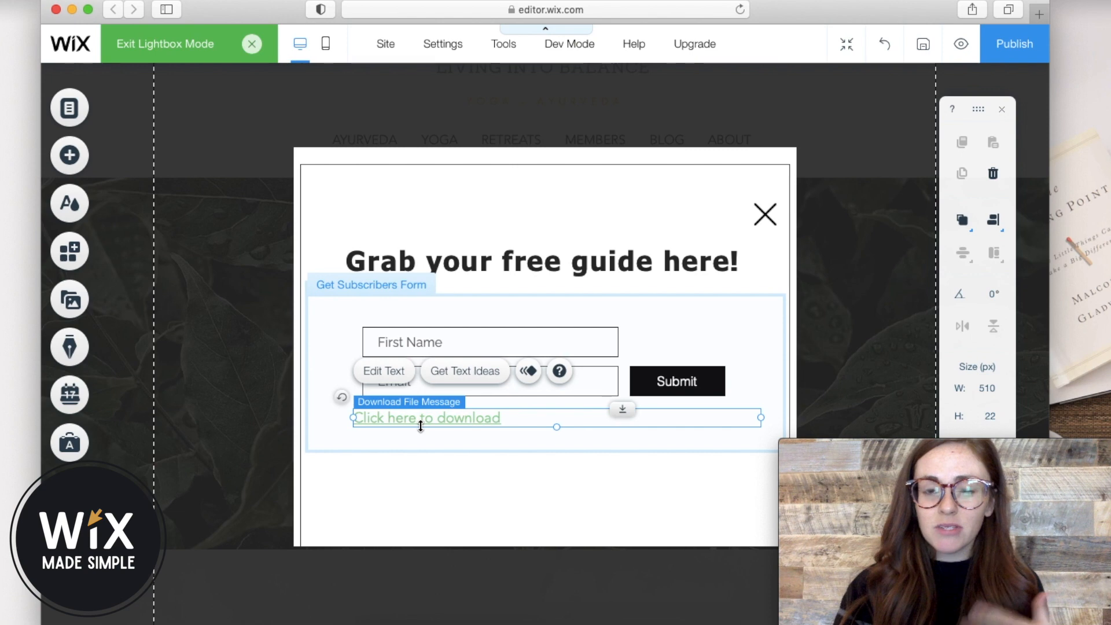
left_click(405, 375)
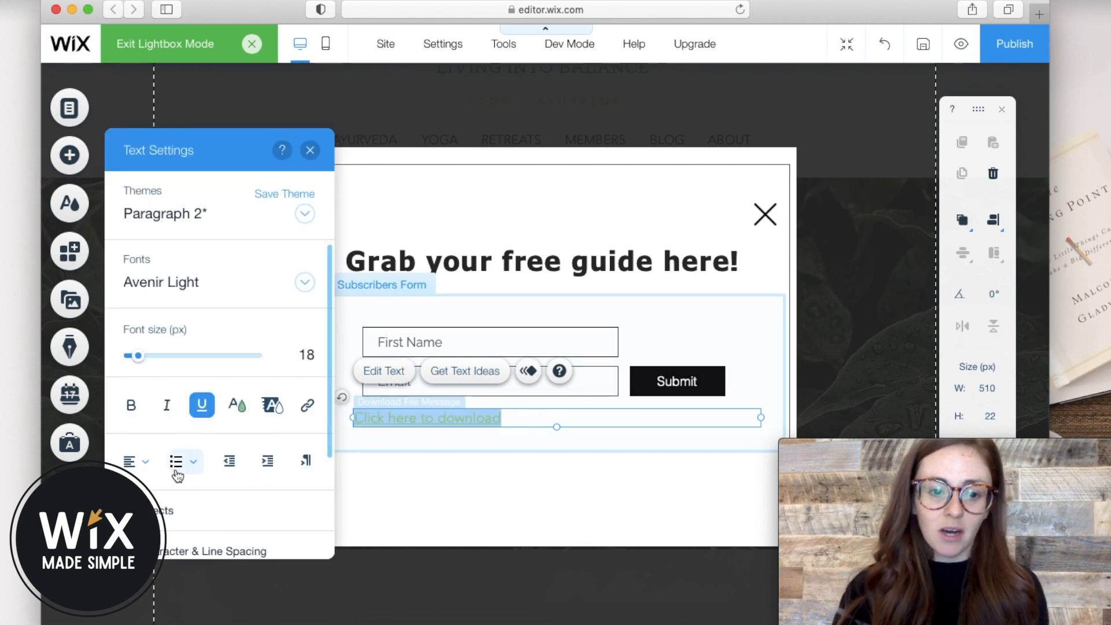
left_click(142, 462)
left_click(143, 489)
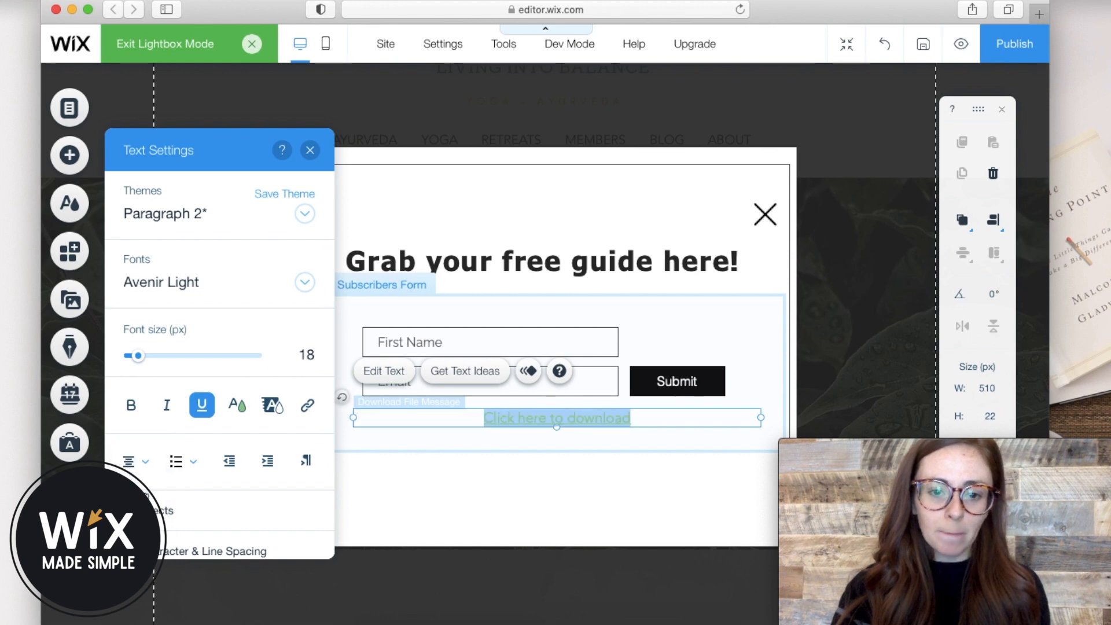
left_click(775, 344)
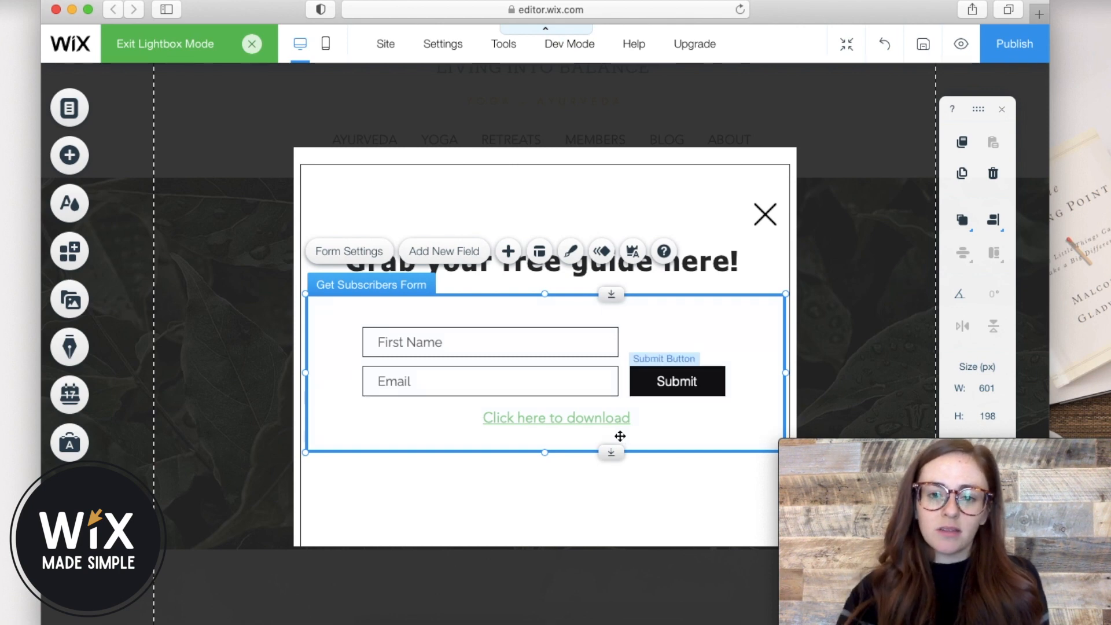
Make the download message 35 px and dark red #792329.
left_click(608, 424)
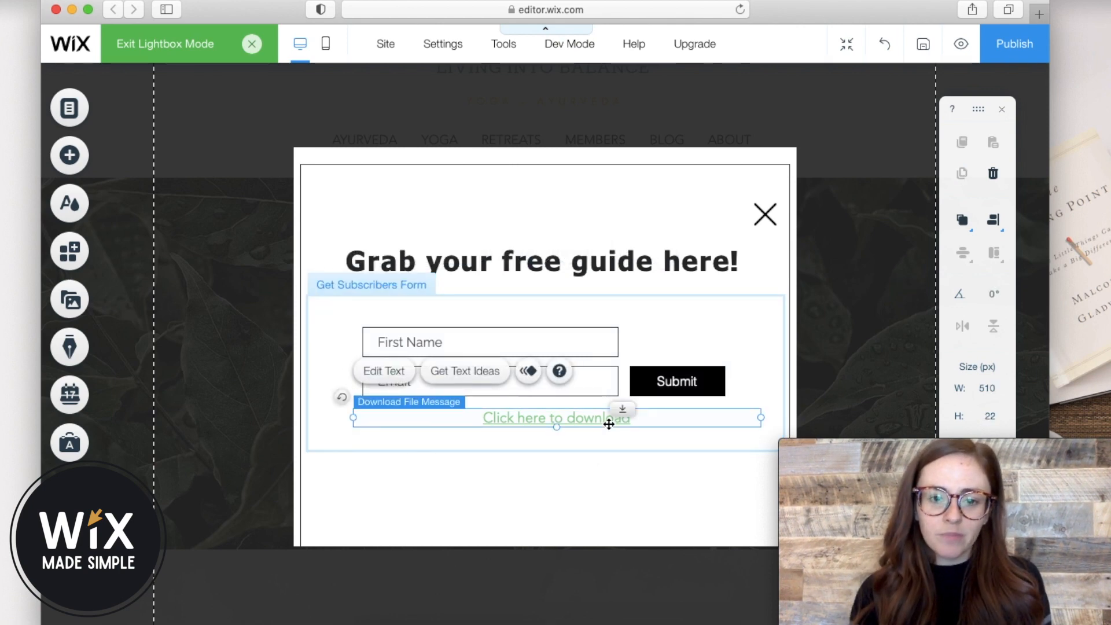
left_click(388, 372)
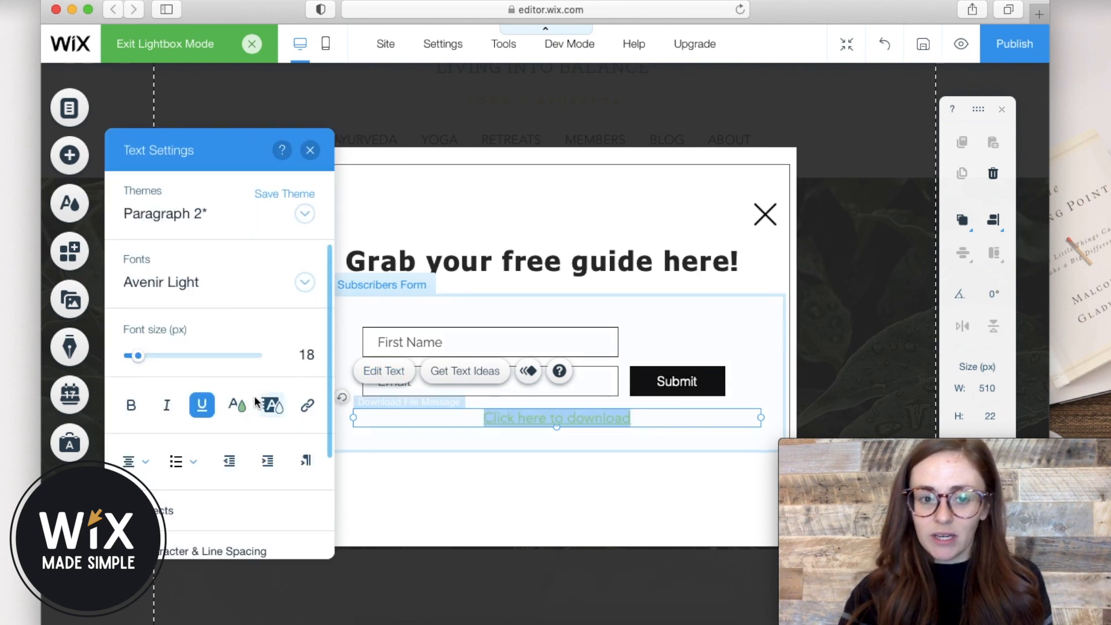
left_click(163, 358)
left_click_drag(163, 360, 153, 357)
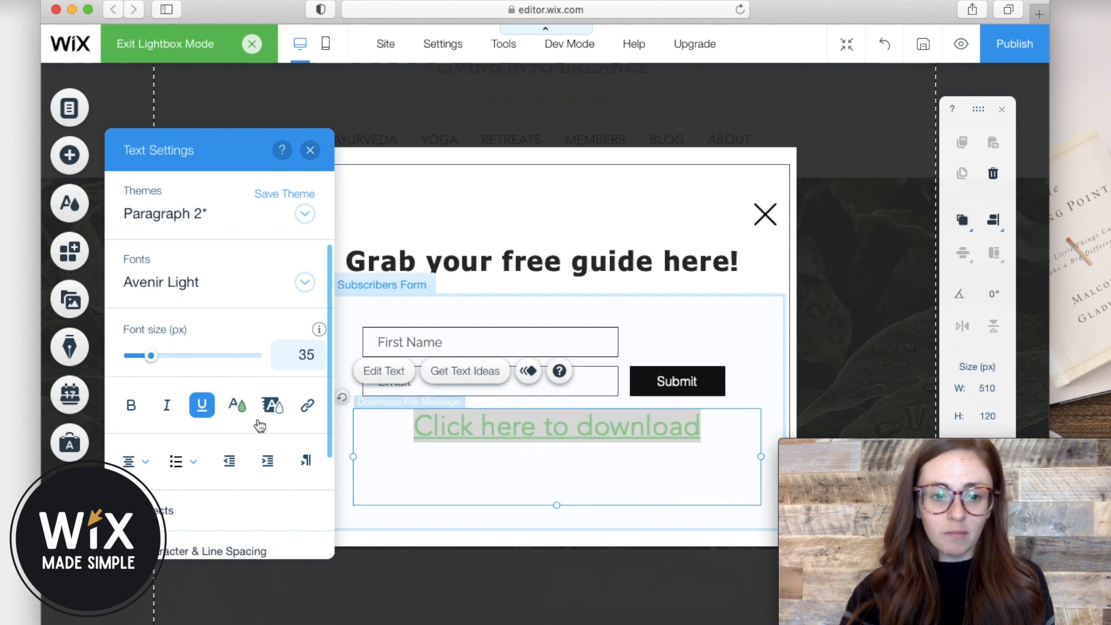
left_click(240, 410)
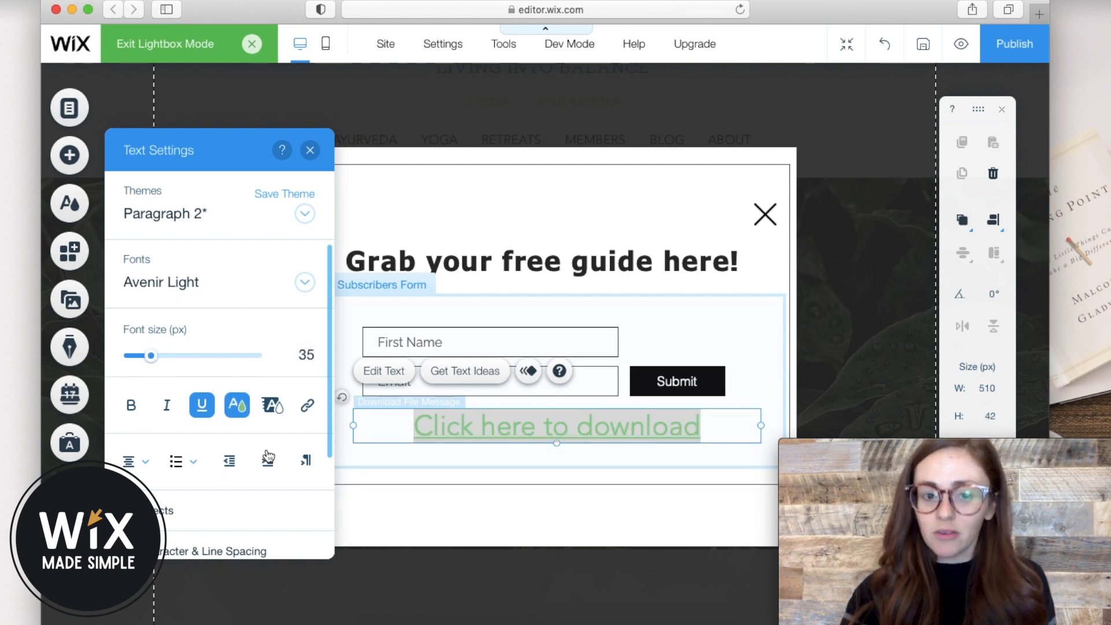
left_click(191, 409)
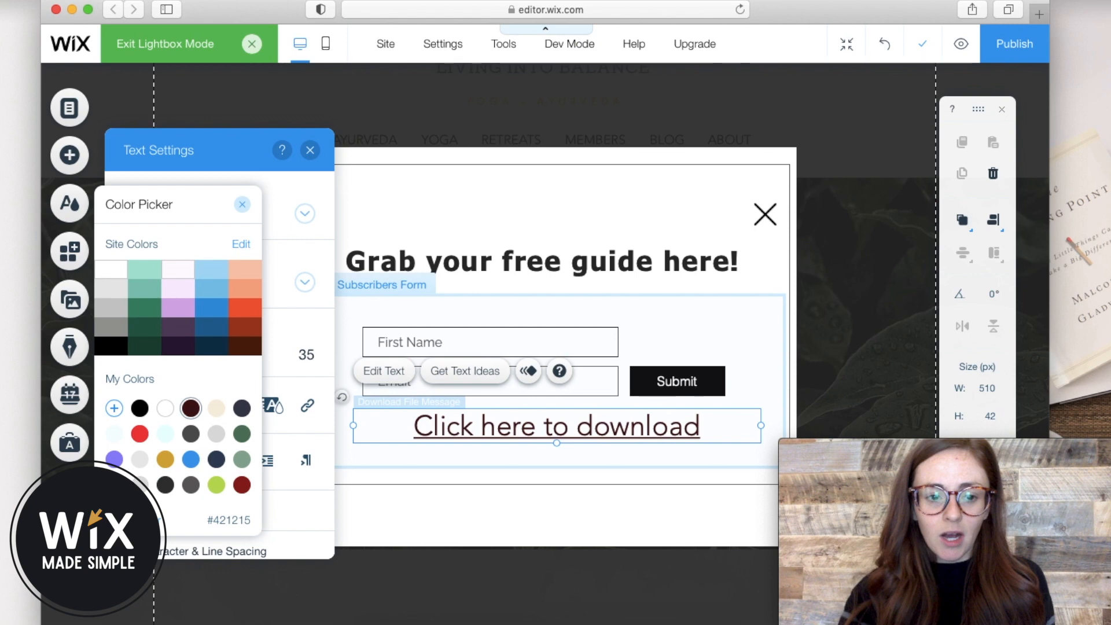
left_click(242, 485)
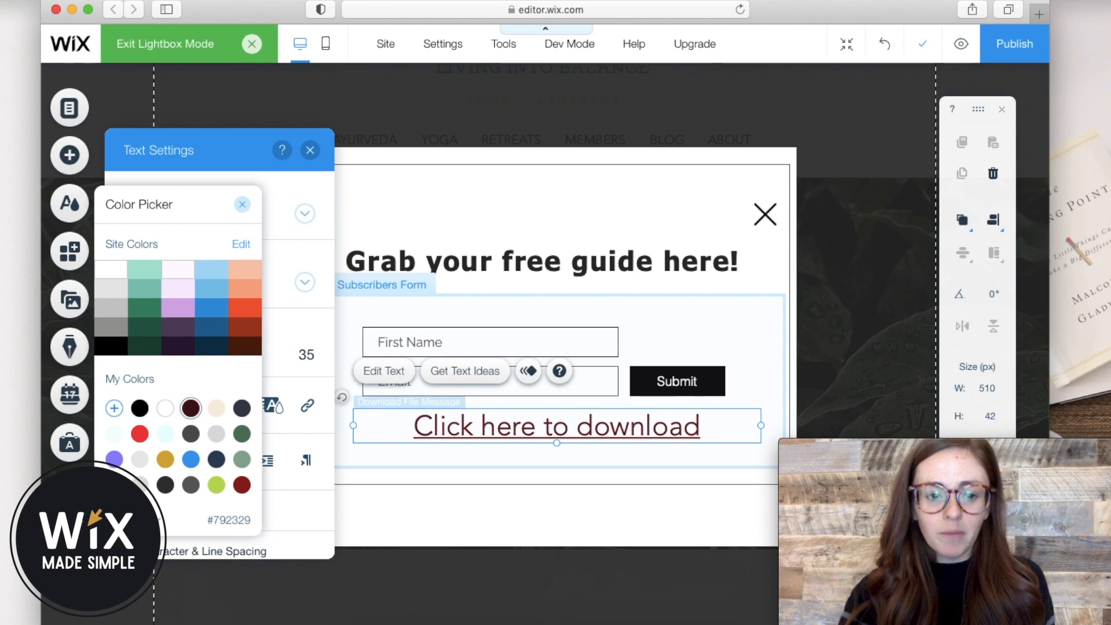
left_click(242, 205)
left_click(310, 150)
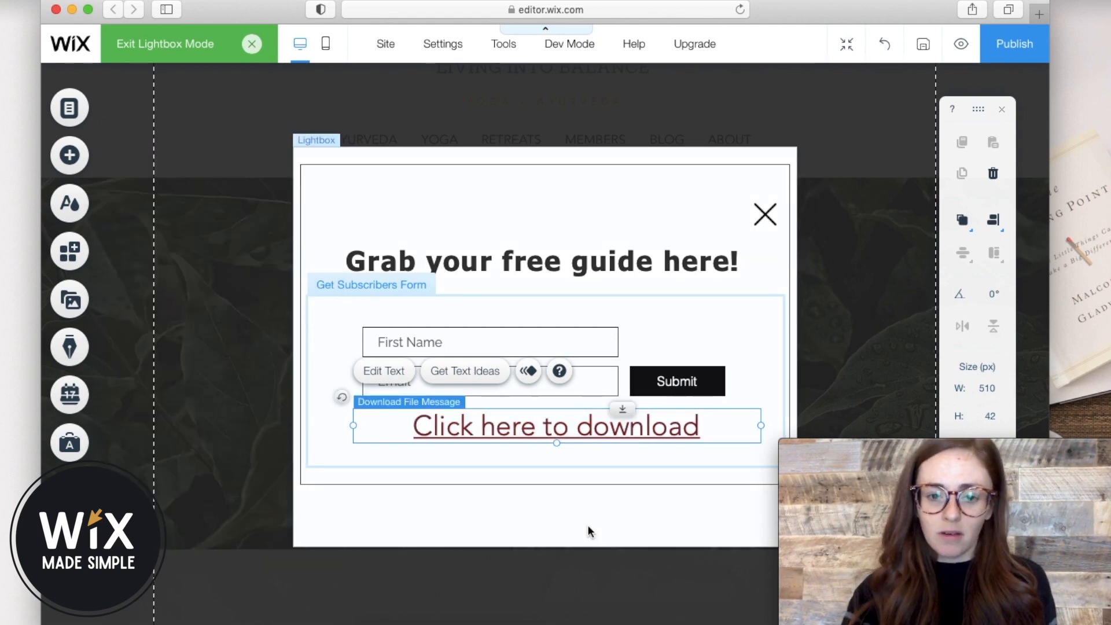
left_click(588, 525)
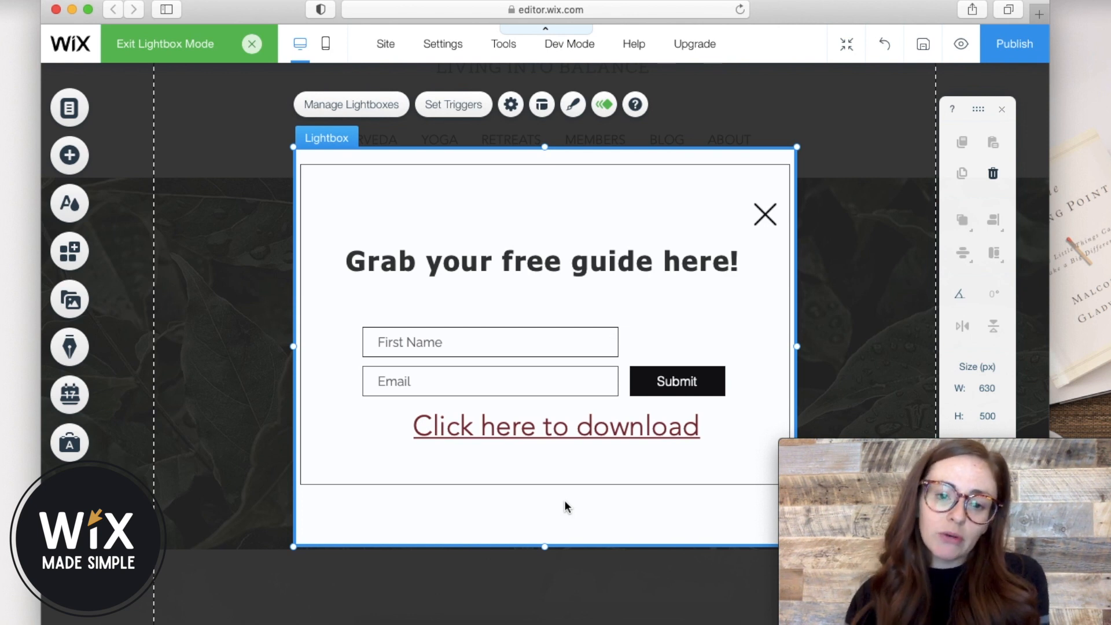
Move the 'Click here to download' message slightly lower in the form.
left_click(510, 427)
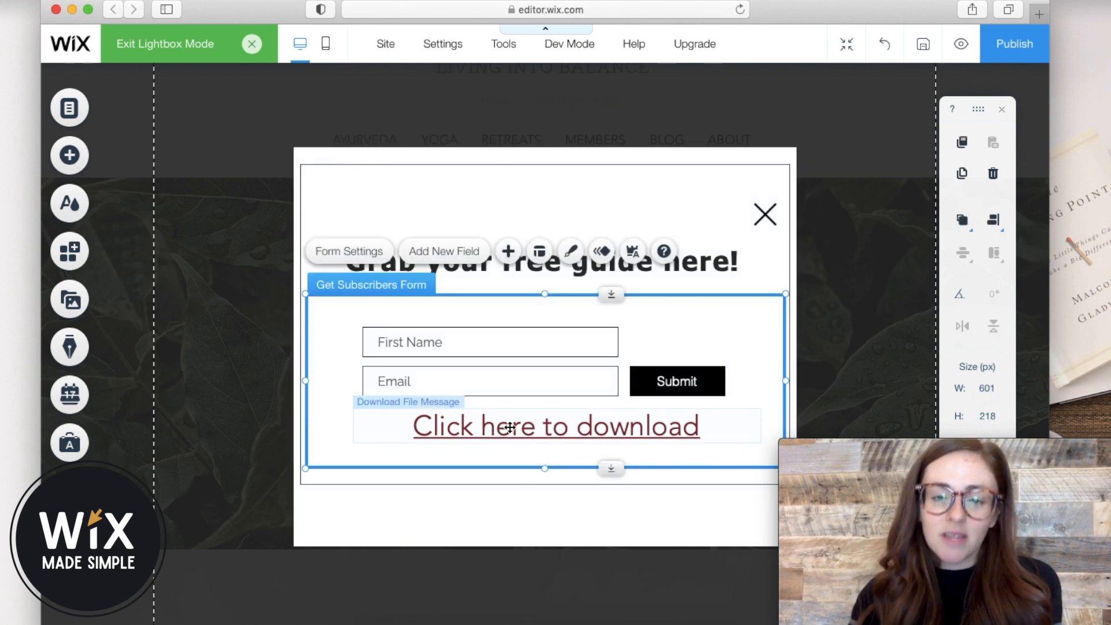
left_click(510, 428)
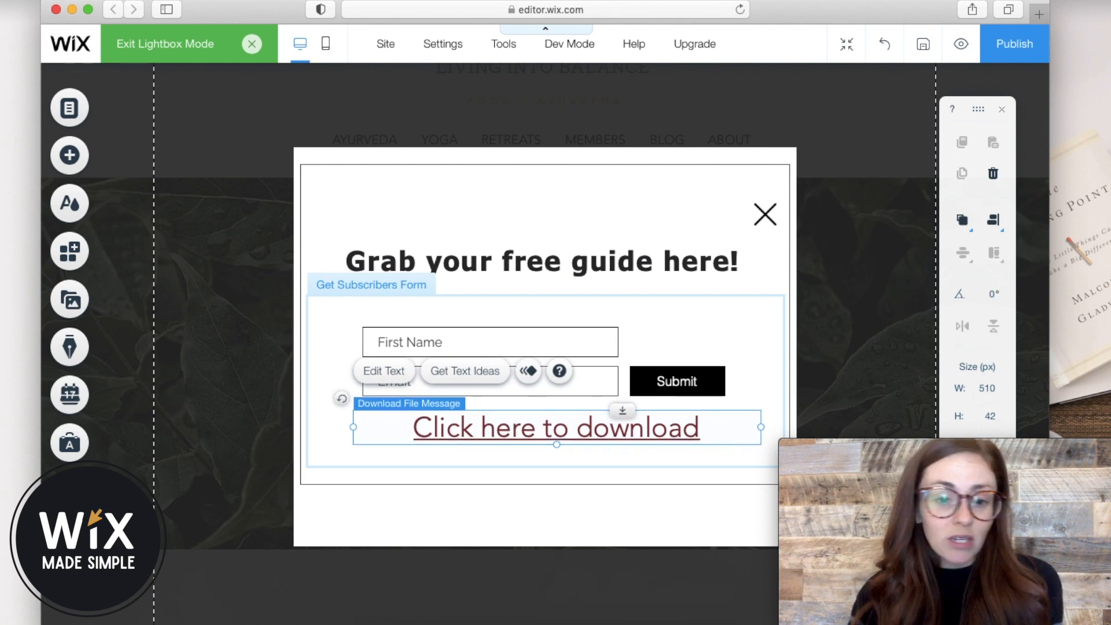
left_click_drag(533, 429, 533, 440)
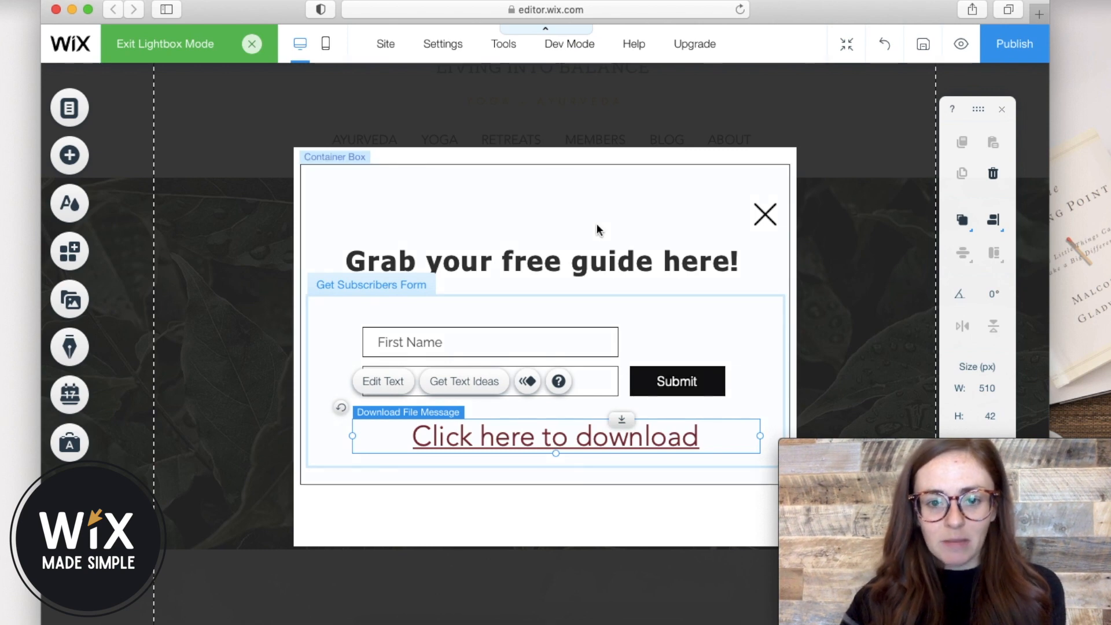
Stretch the lightbox's content box to 463 px tall.
left_click(568, 486)
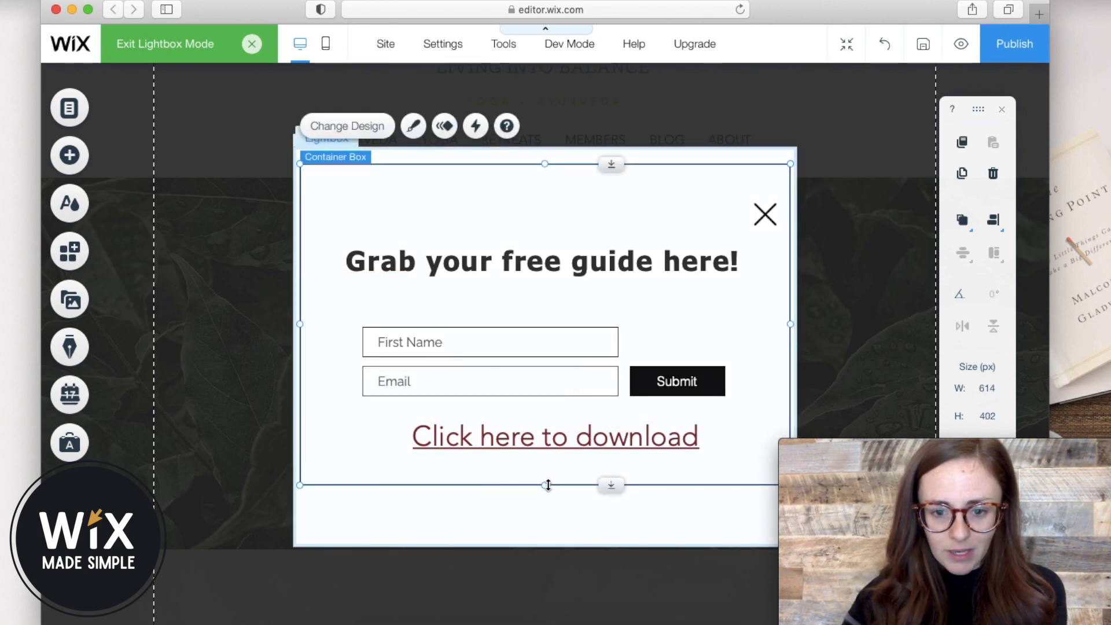
left_click_drag(549, 524, 549, 534)
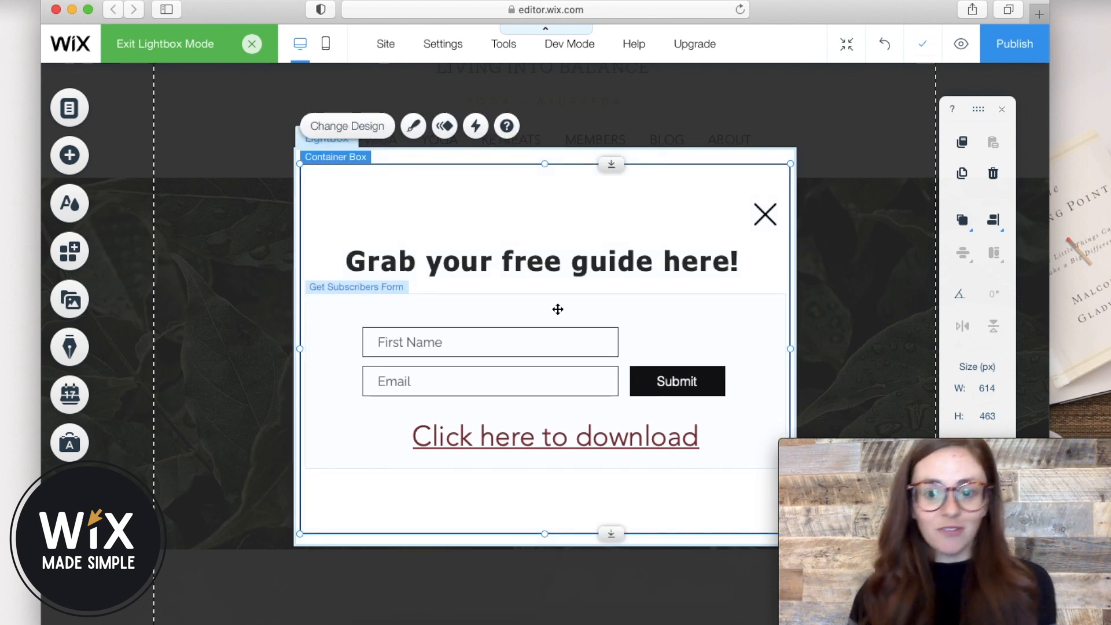
left_click(538, 440)
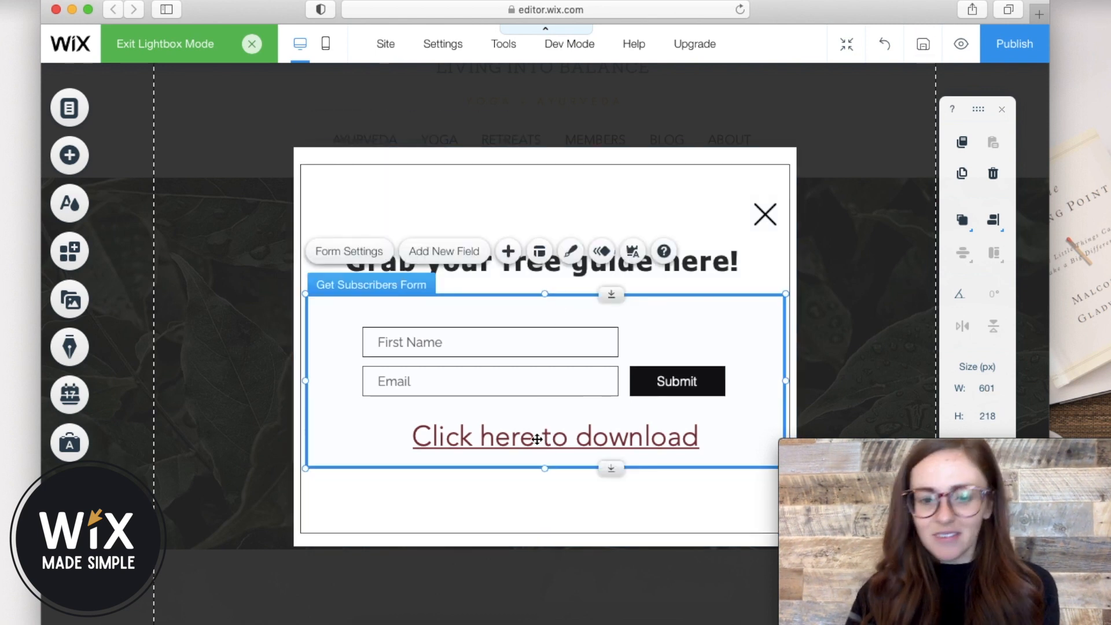
left_click(537, 440)
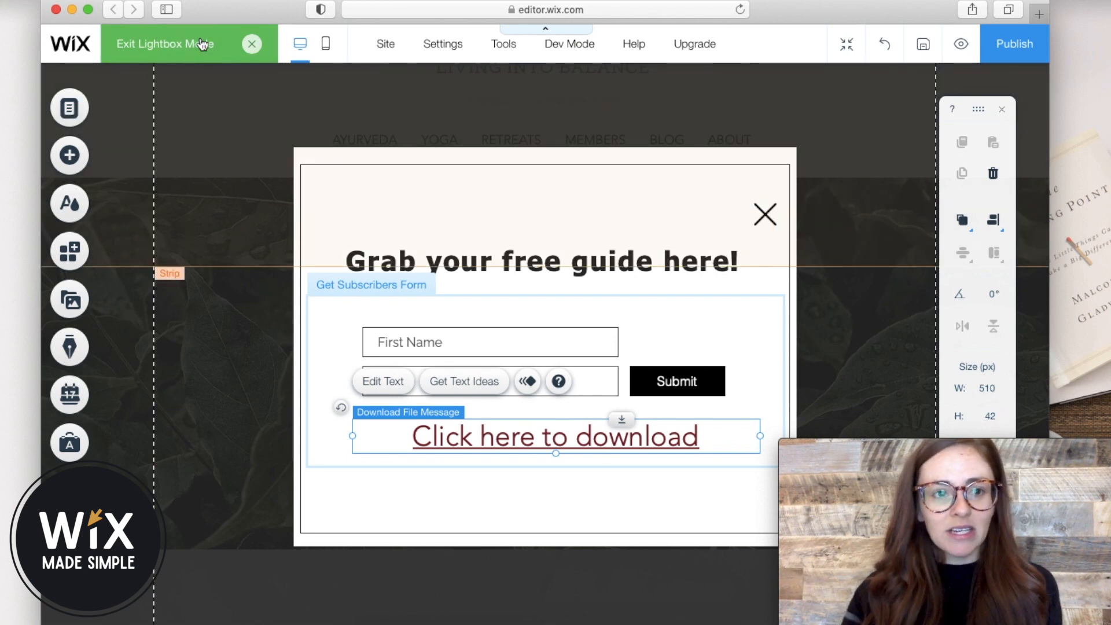
left_click(253, 46)
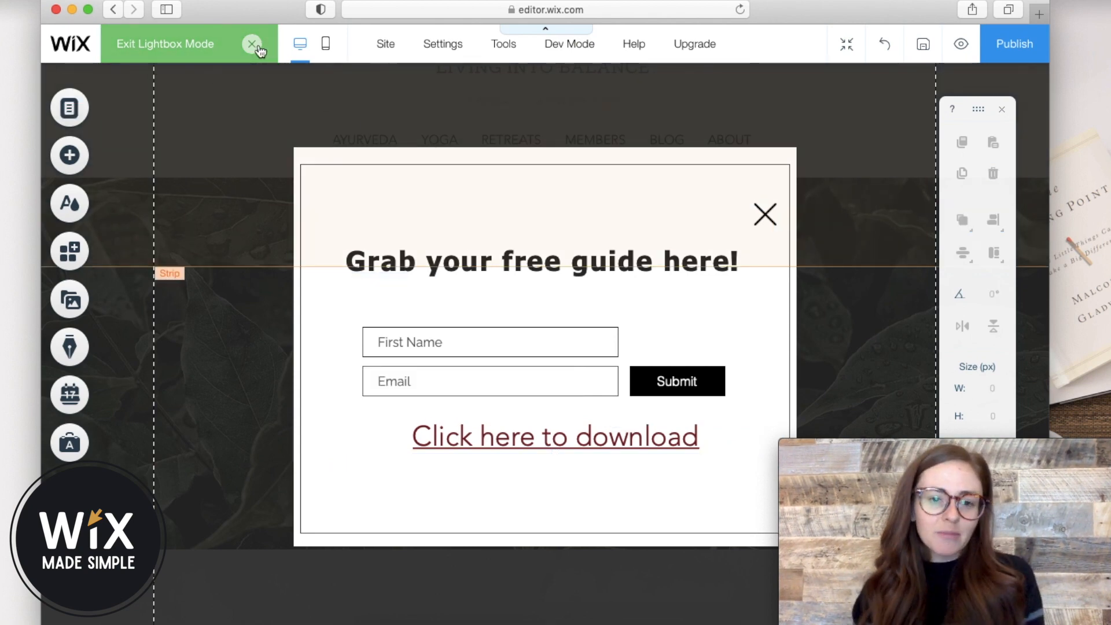
Back on the homepage, link the Get Your Free Guide Now button to the Free Morning Routine lightbox.
left_click(253, 46)
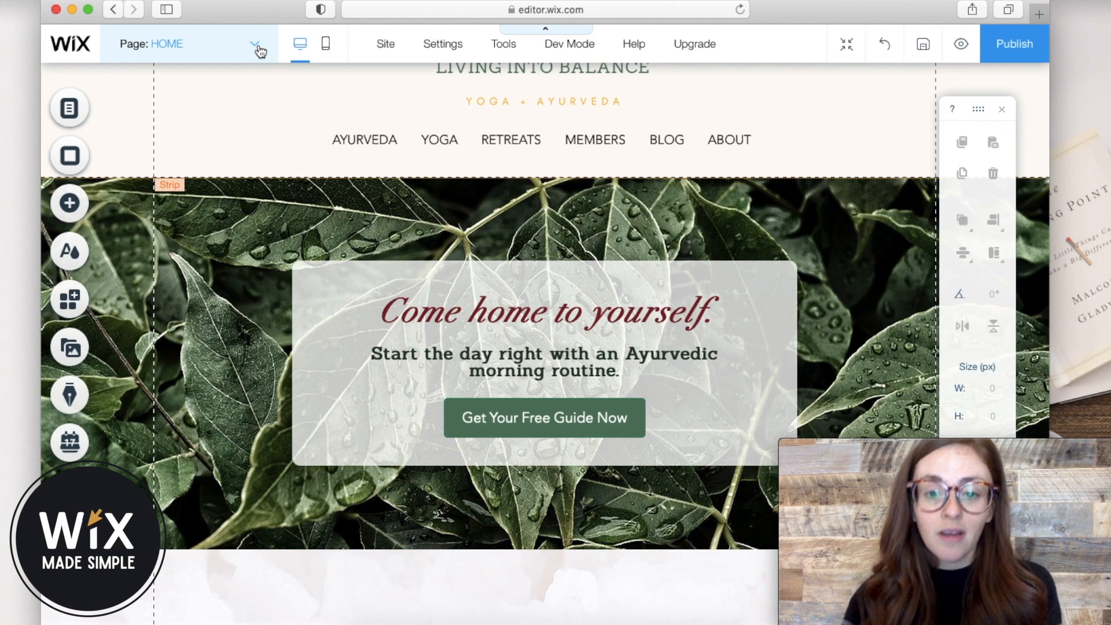
left_click(538, 410)
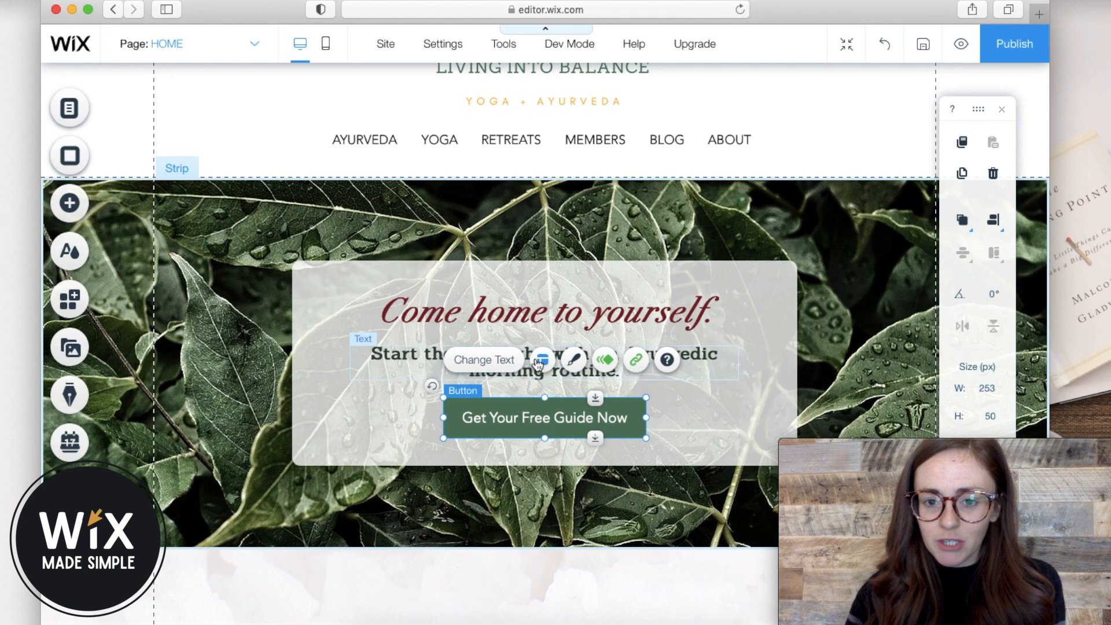
left_click(636, 360)
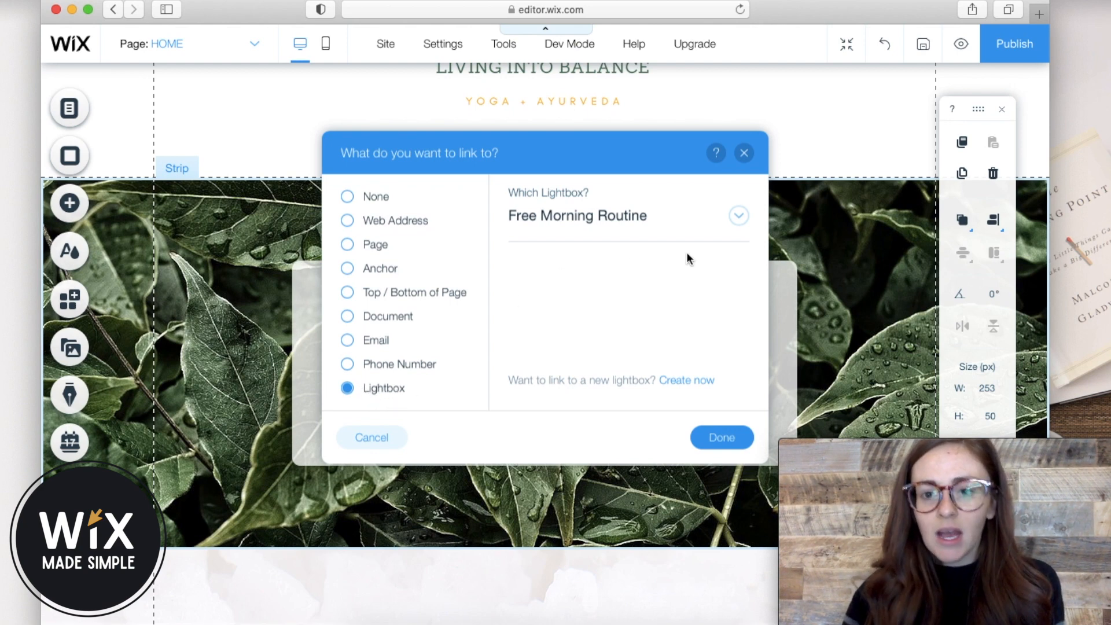
left_click(738, 217)
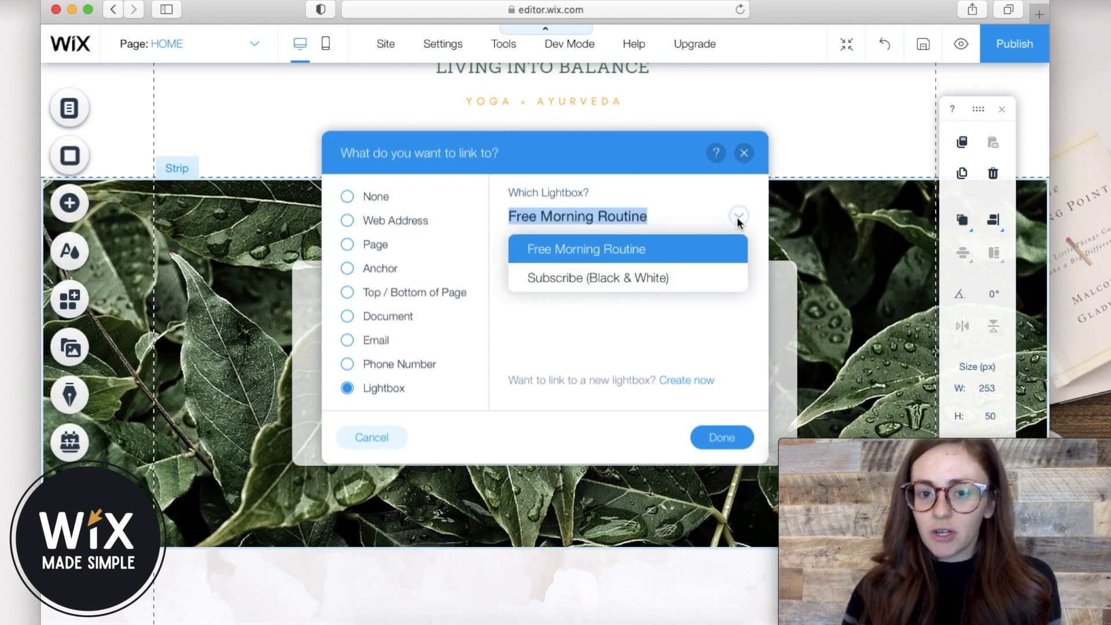
left_click(647, 258)
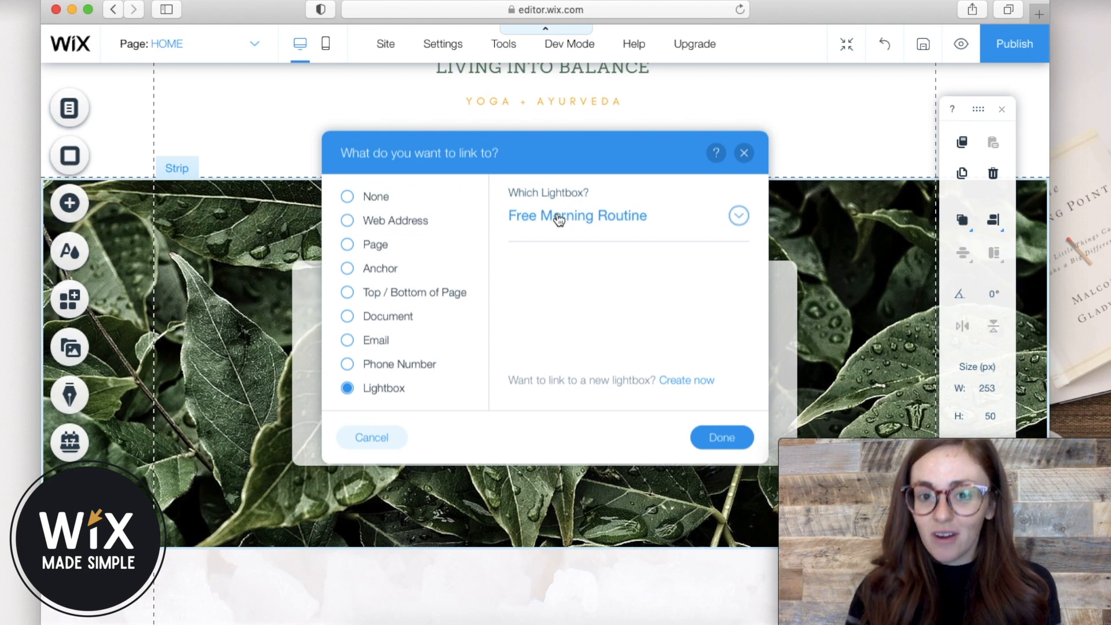
left_click(724, 439)
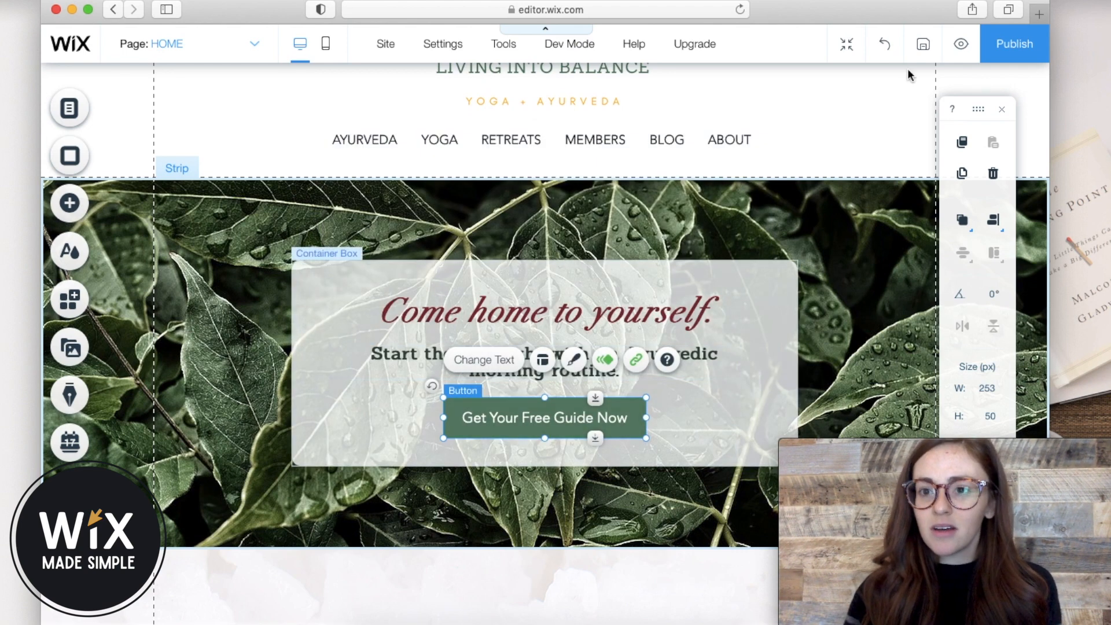
In preview, open the free guide popup and submit a test signup with a first name and e-mail.
left_click(962, 45)
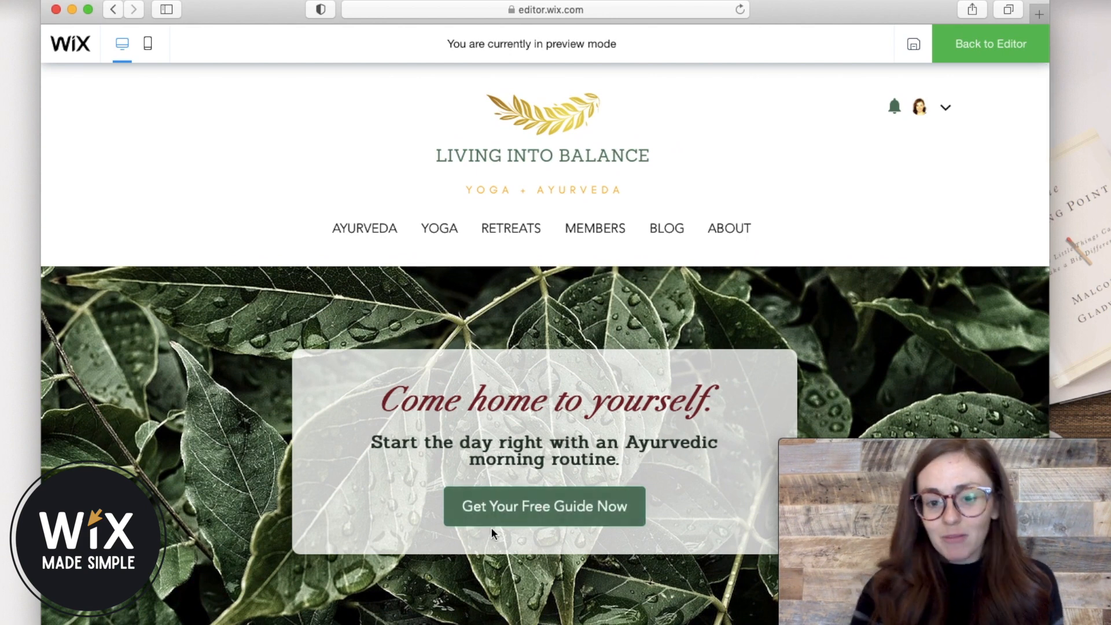
left_click(533, 526)
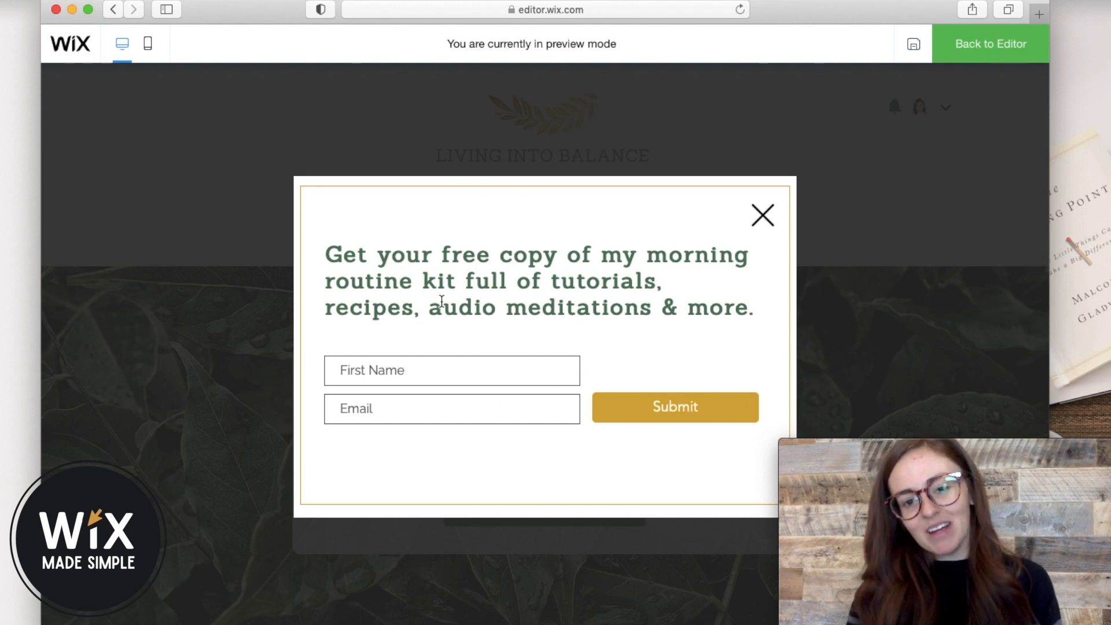
left_click(409, 371)
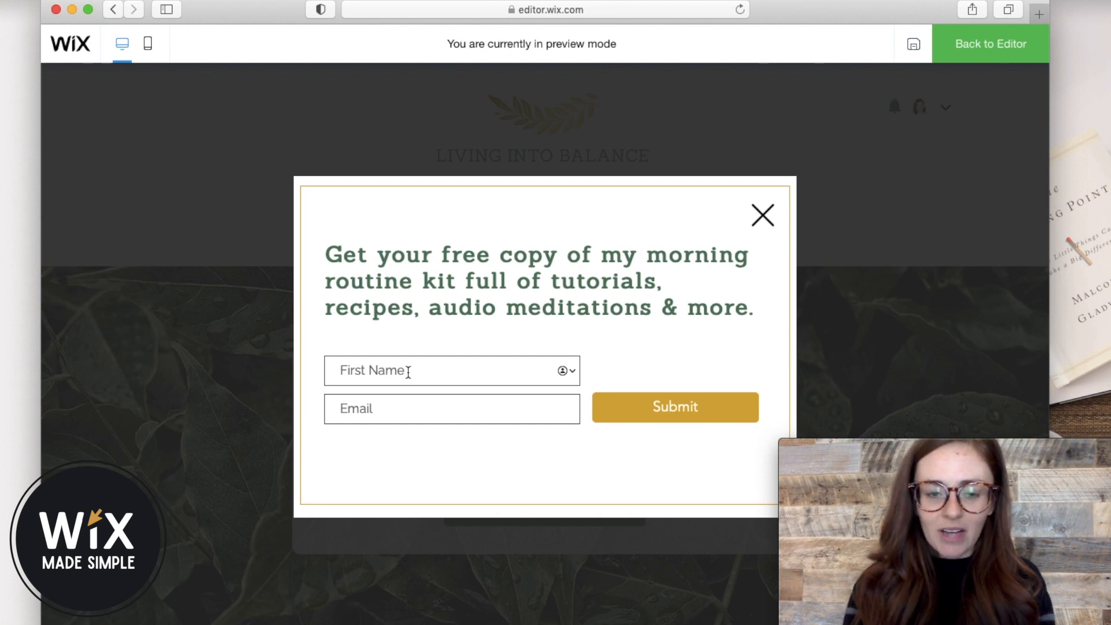
type("Ashley")
key("Tab")
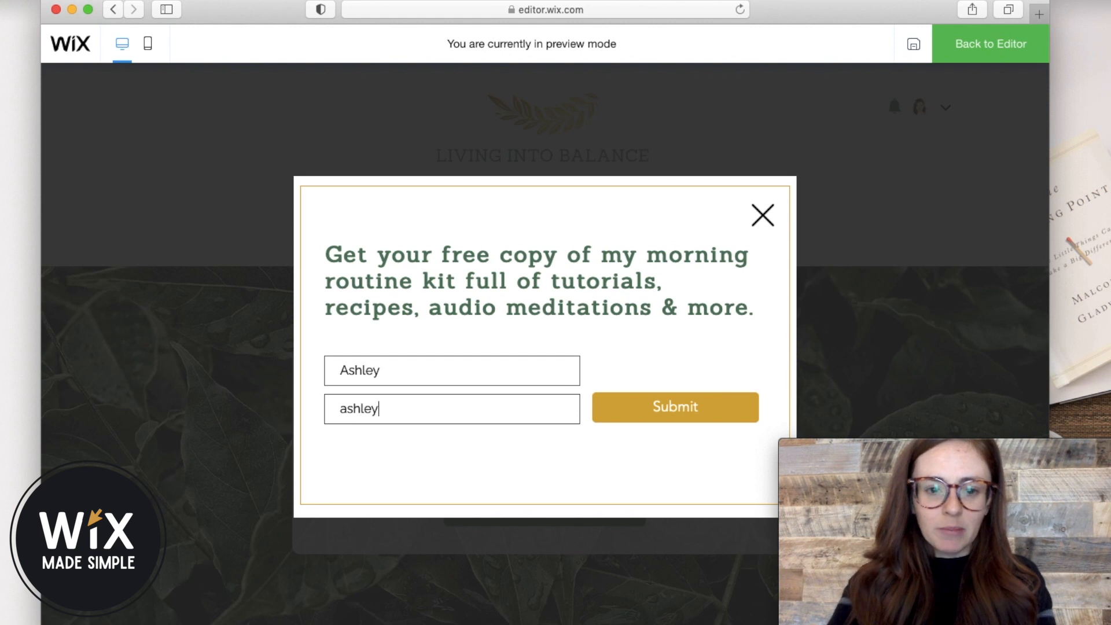
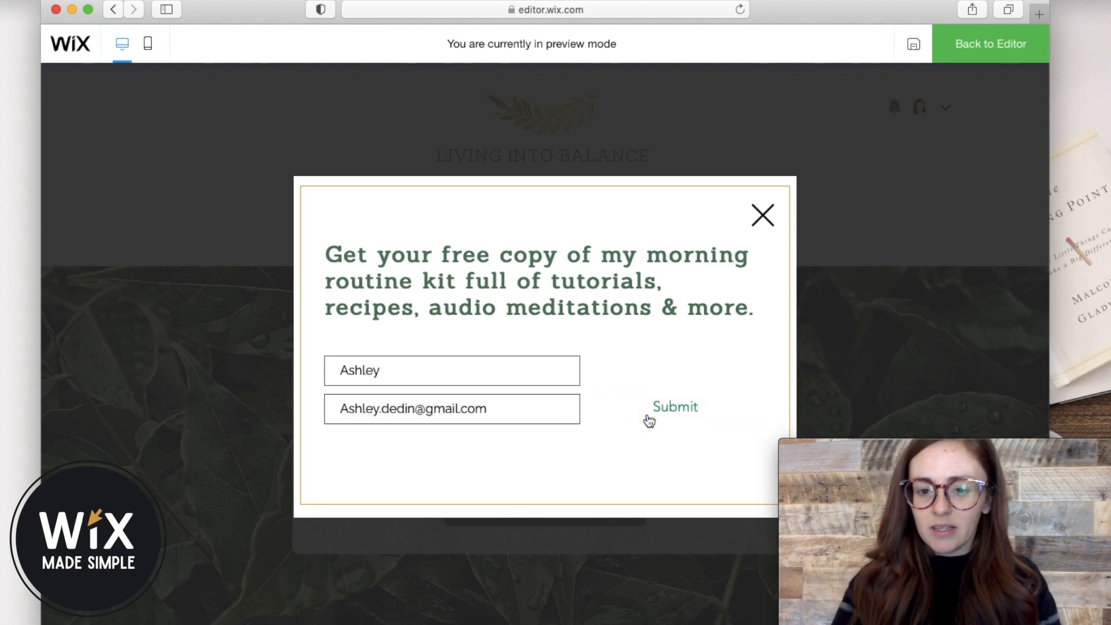
left_click(649, 420)
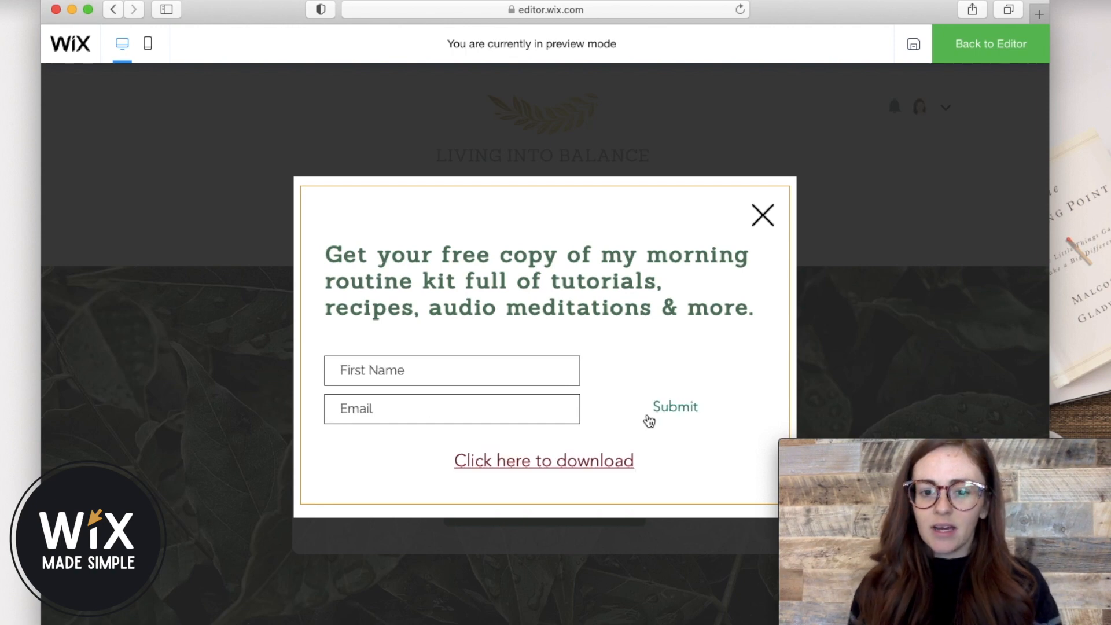
Open the Morning Routine Kit PDF from the download link, scroll through it, and close it.
left_click(594, 460)
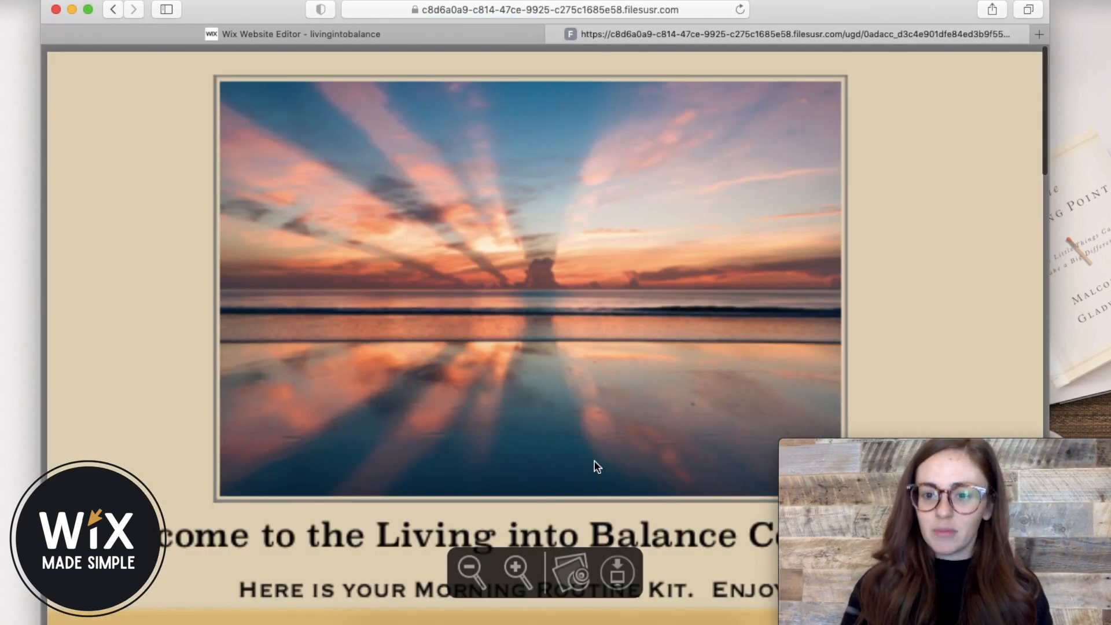
scroll(597, 466, "down", 20)
scroll(594, 461, "down", 10)
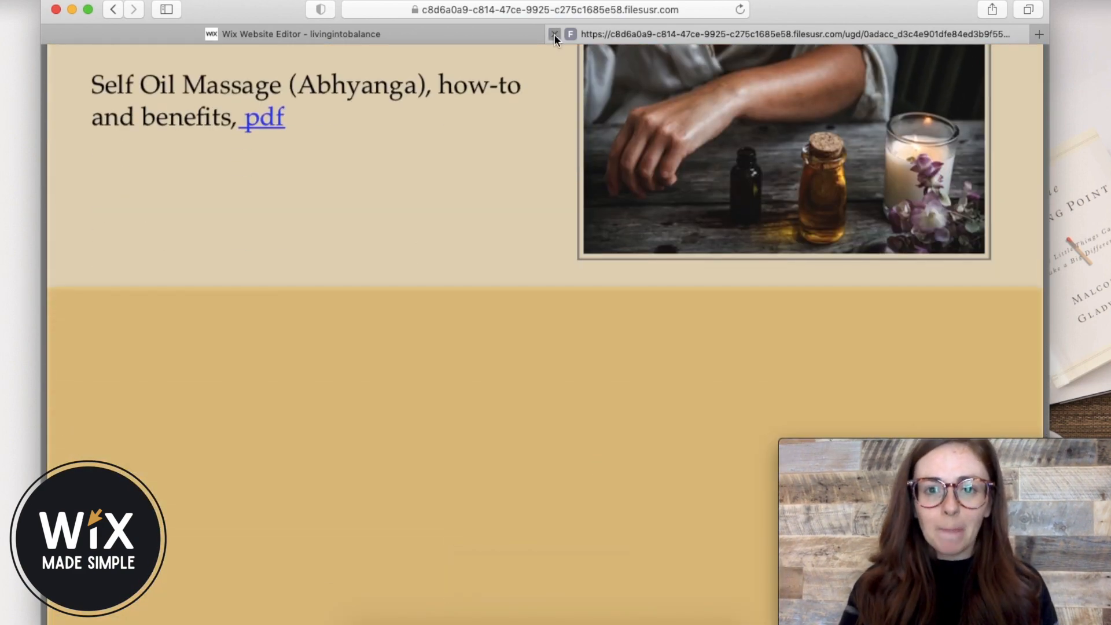
left_click(554, 35)
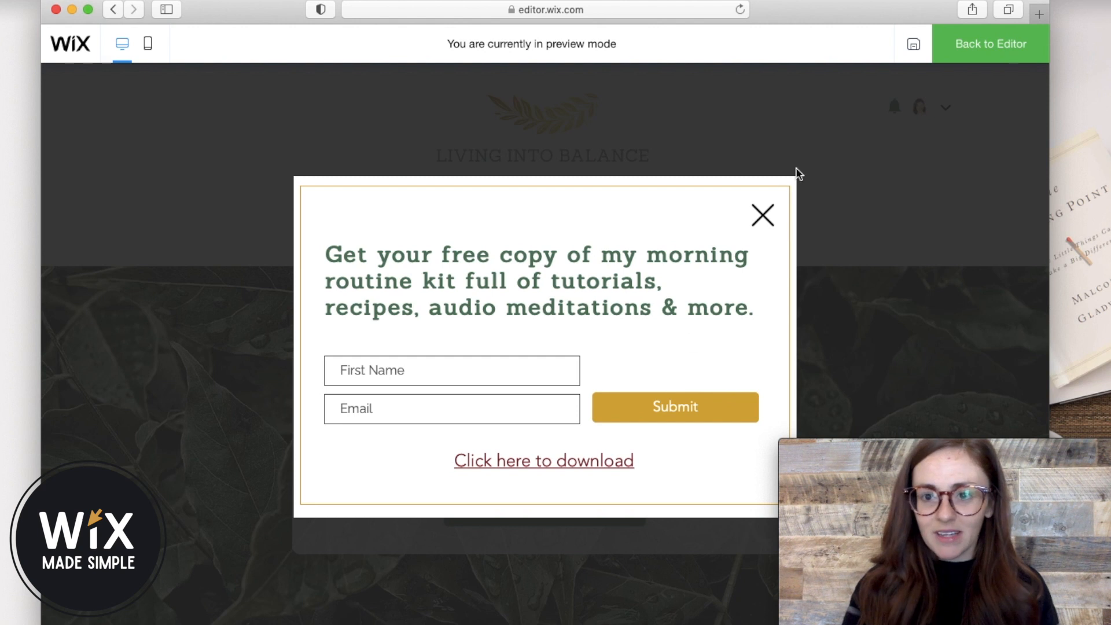
Return to the editor and check the site's lightboxes list before closing it.
left_click(991, 46)
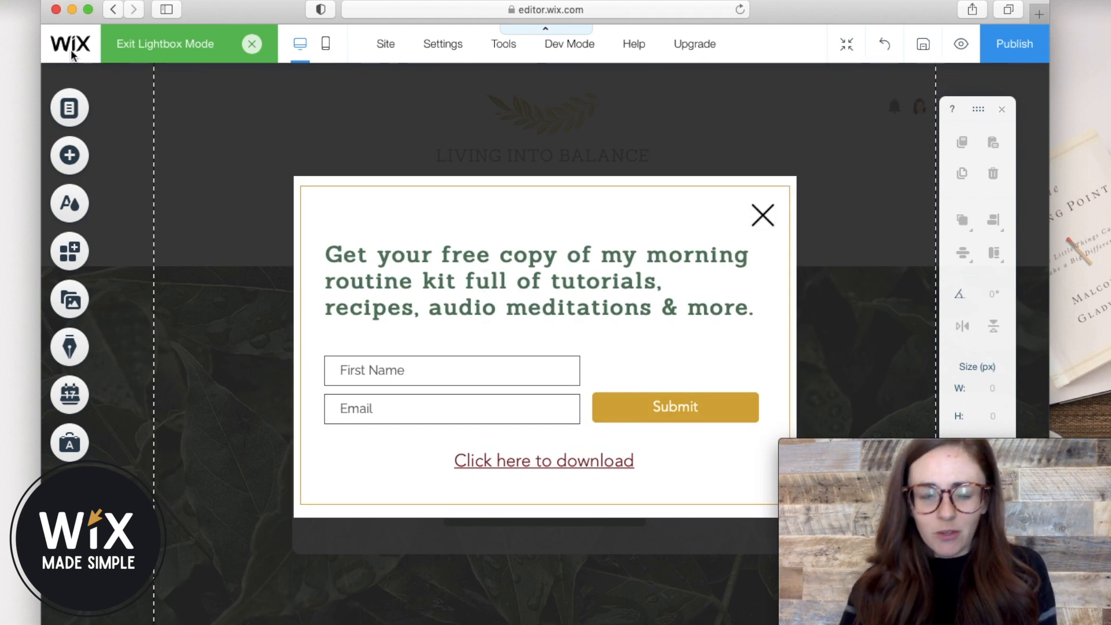
left_click(71, 115)
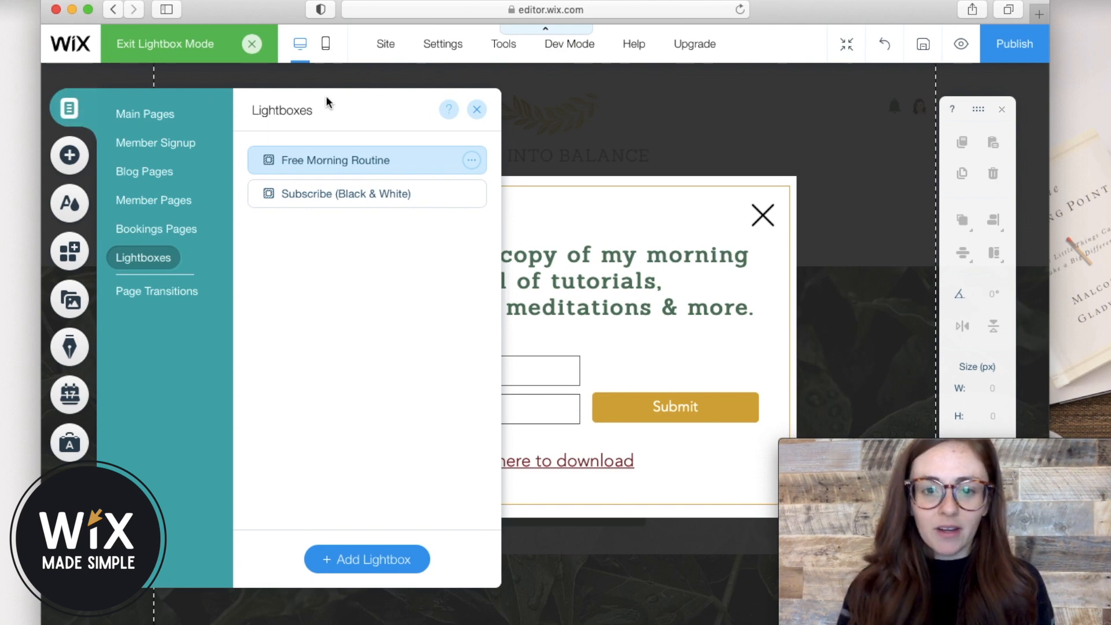
left_click(477, 110)
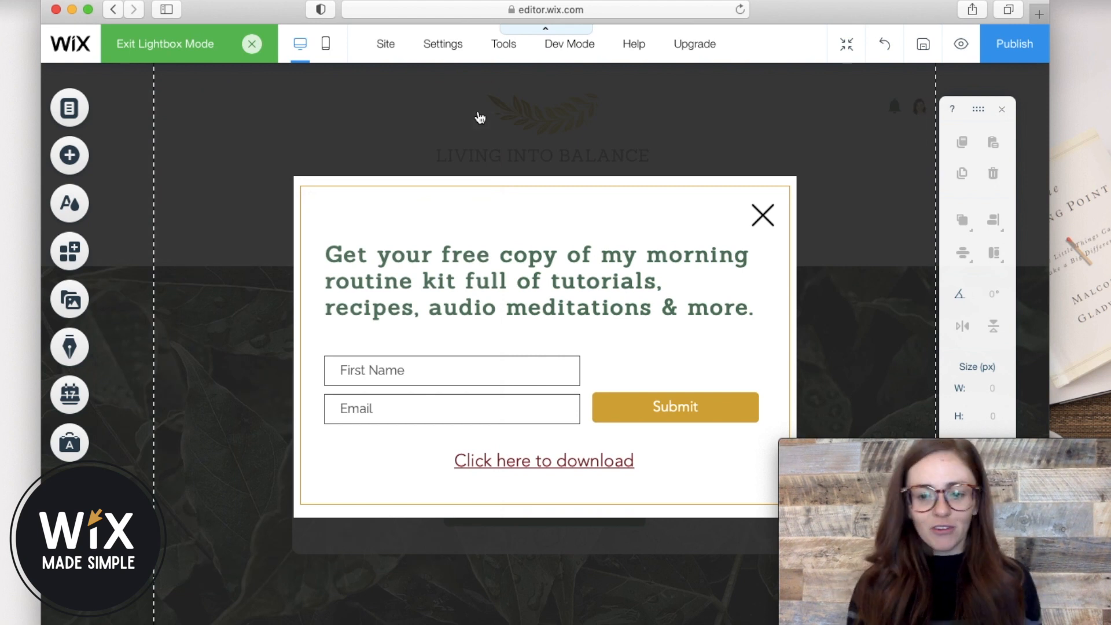